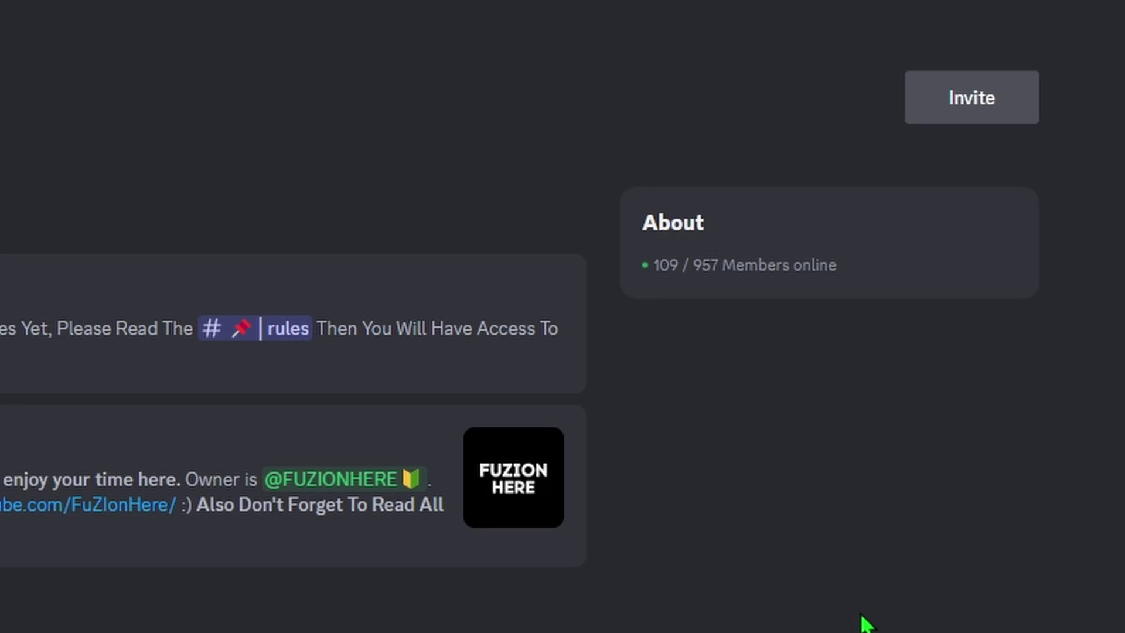
Answer onboarding with Mobile and Playstation, then opt into latest videos/streams/tweets and Unreleased Spotify files
{"action": "left_click", "coordinate": [482, 311]}
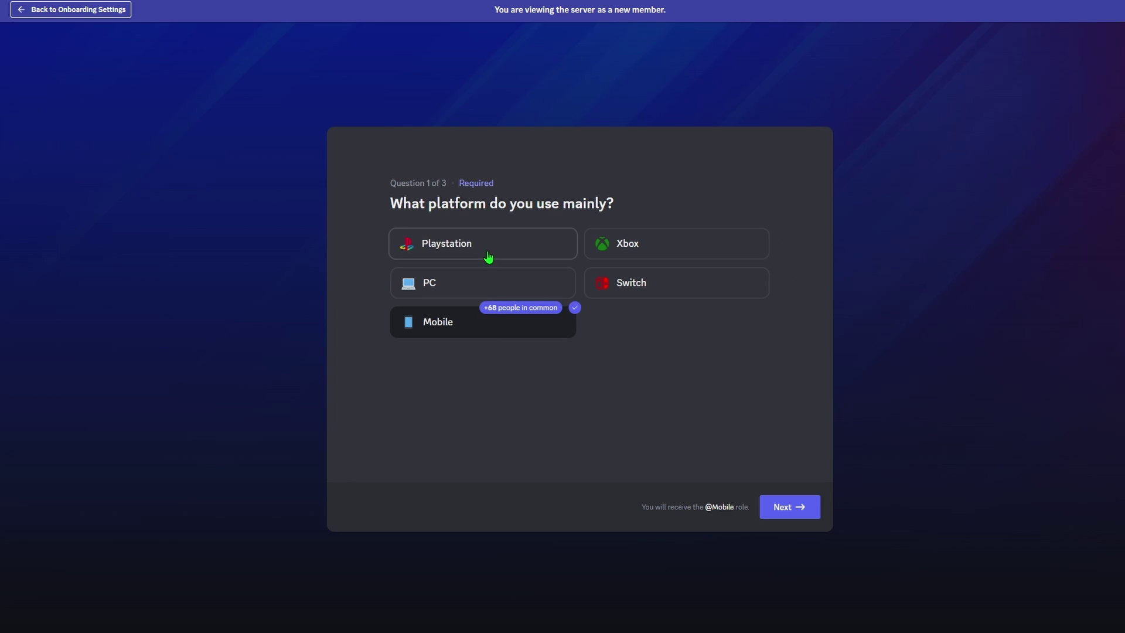
{"action": "left_click", "coordinate": [485, 258]}
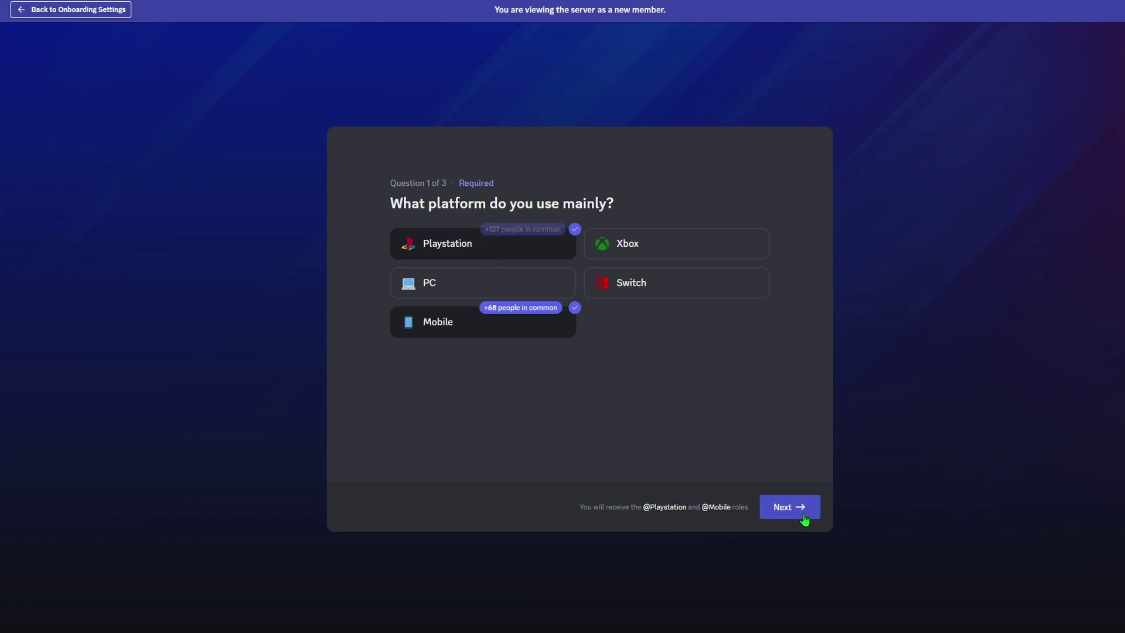
{"action": "left_click", "coordinate": [804, 517]}
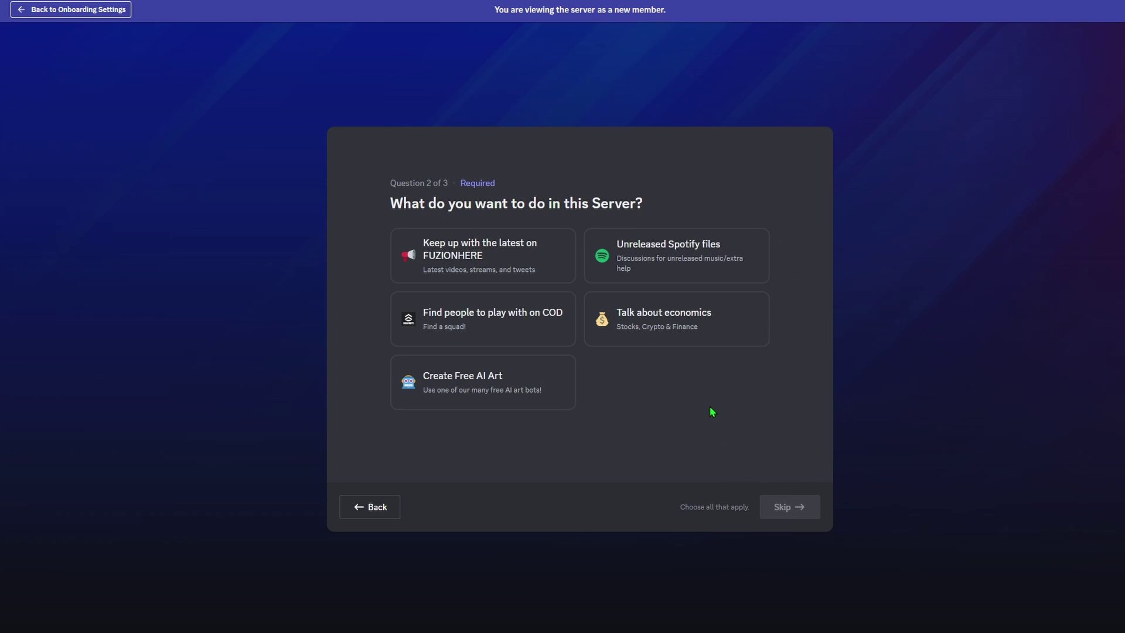
{"action": "left_click", "coordinate": [503, 261]}
{"action": "left_click", "coordinate": [673, 269]}
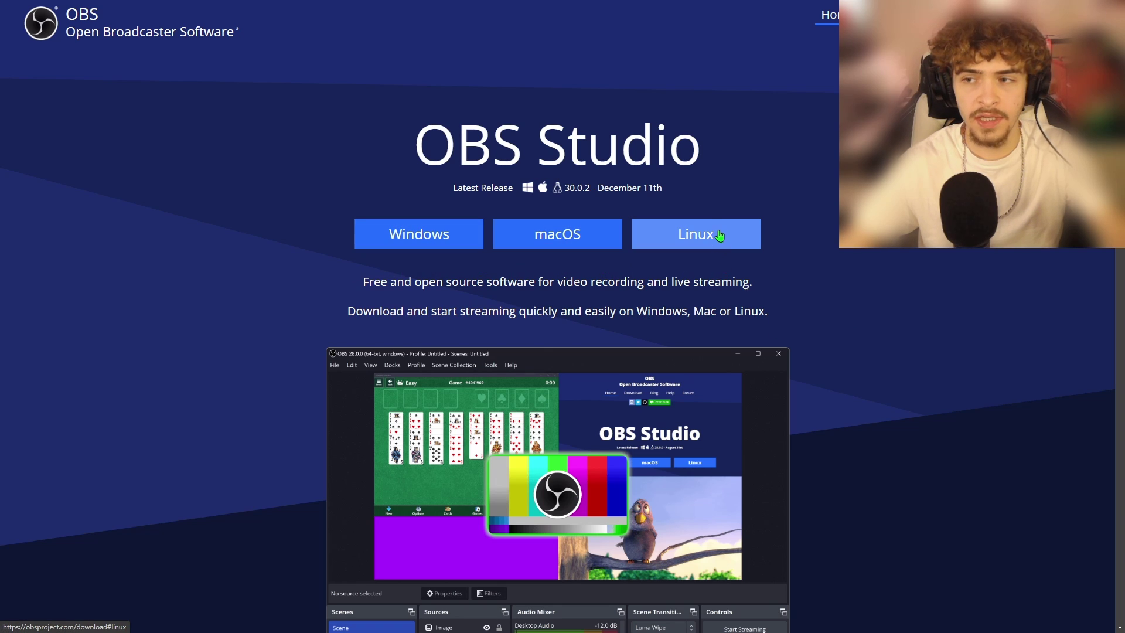
Save the Windows OBS Studio installer into Desktop > OBS, overwriting the existing file
{"action": "left_click", "coordinate": [424, 243]}
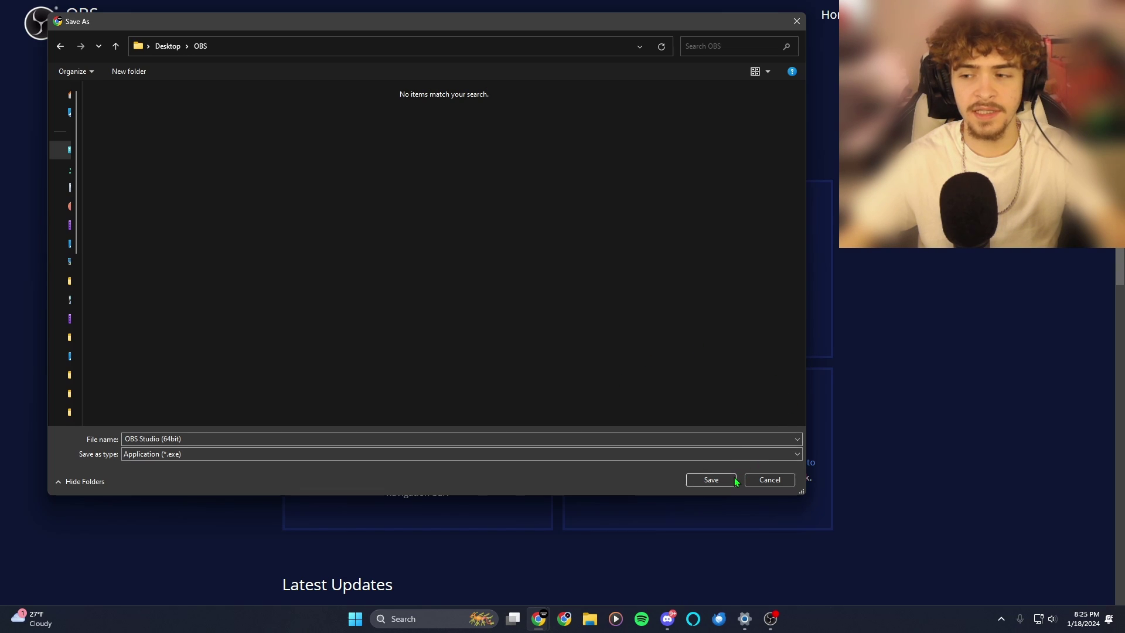
{"action": "left_click", "coordinate": [718, 480]}
{"action": "left_click", "coordinate": [596, 311]}
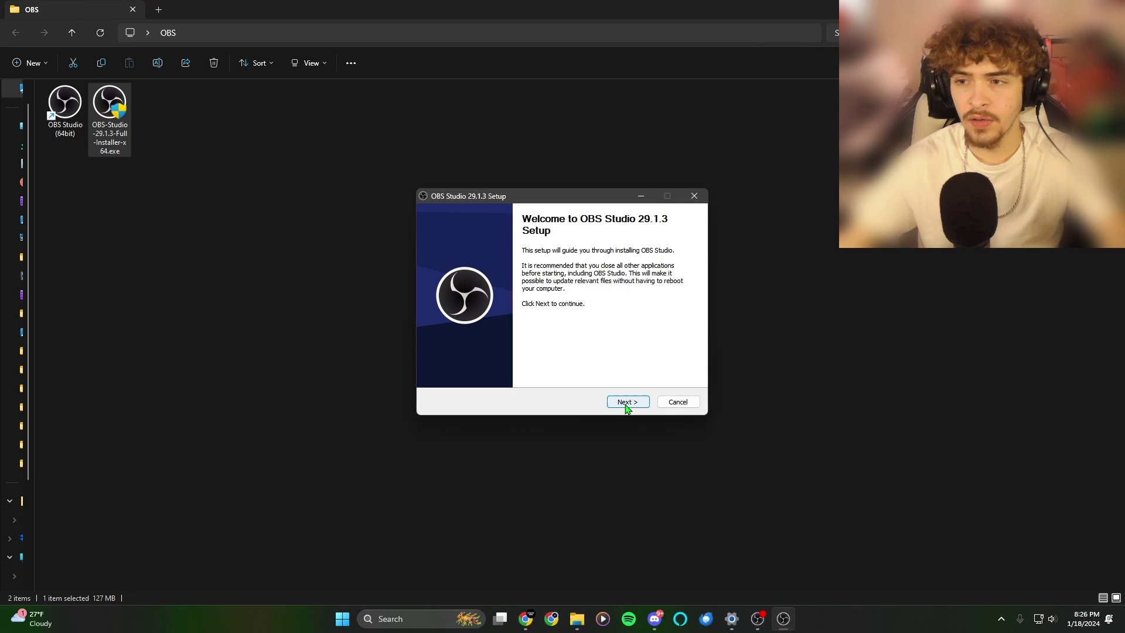
Continue past the setup wizard's first page and dismiss the OBS already-running warning
{"action": "left_click", "coordinate": [626, 403]}
{"action": "key", "text": "Escape"}
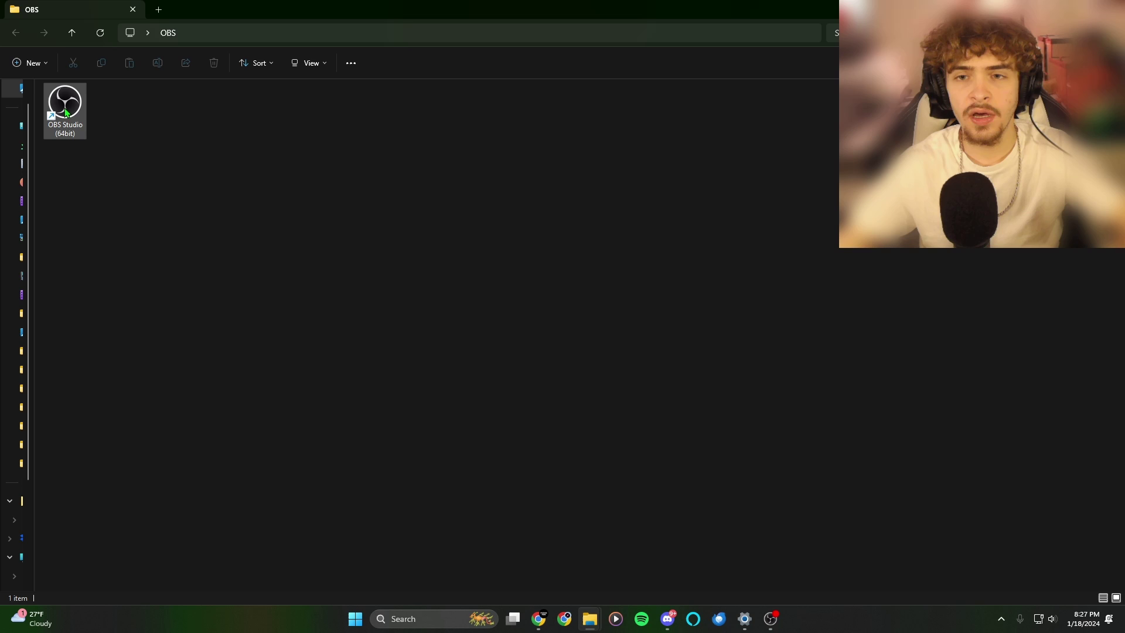
Launch OBS Studio from the OBS Studio (64bit) shortcut and glance through the File menu
{"action": "double_click", "coordinate": [72, 115]}
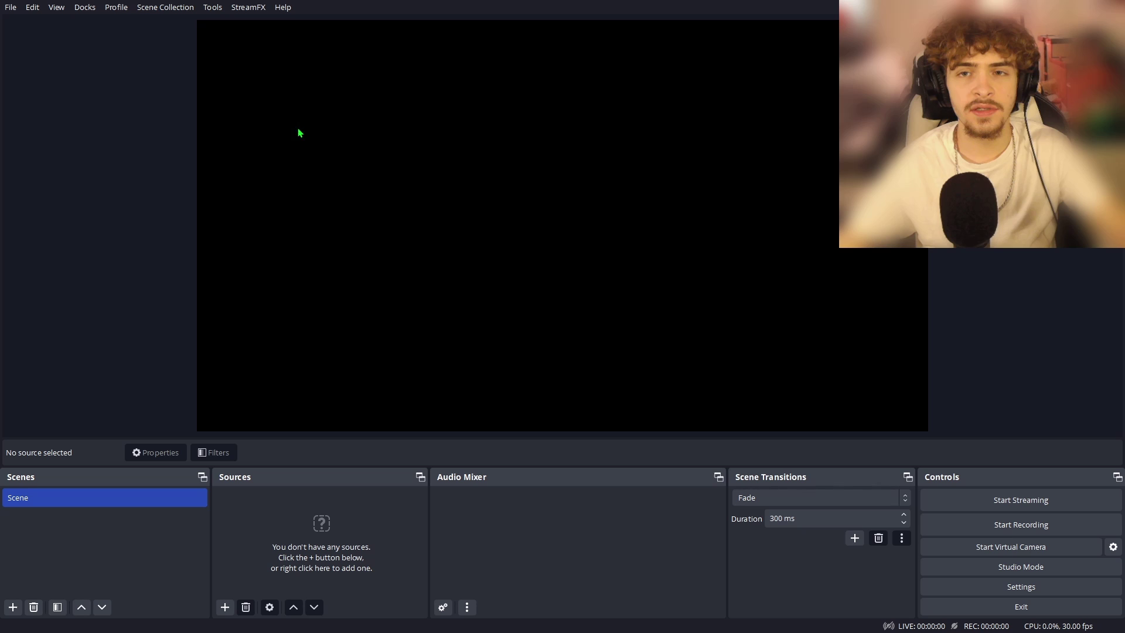
{"action": "left_click", "coordinate": [9, 8]}
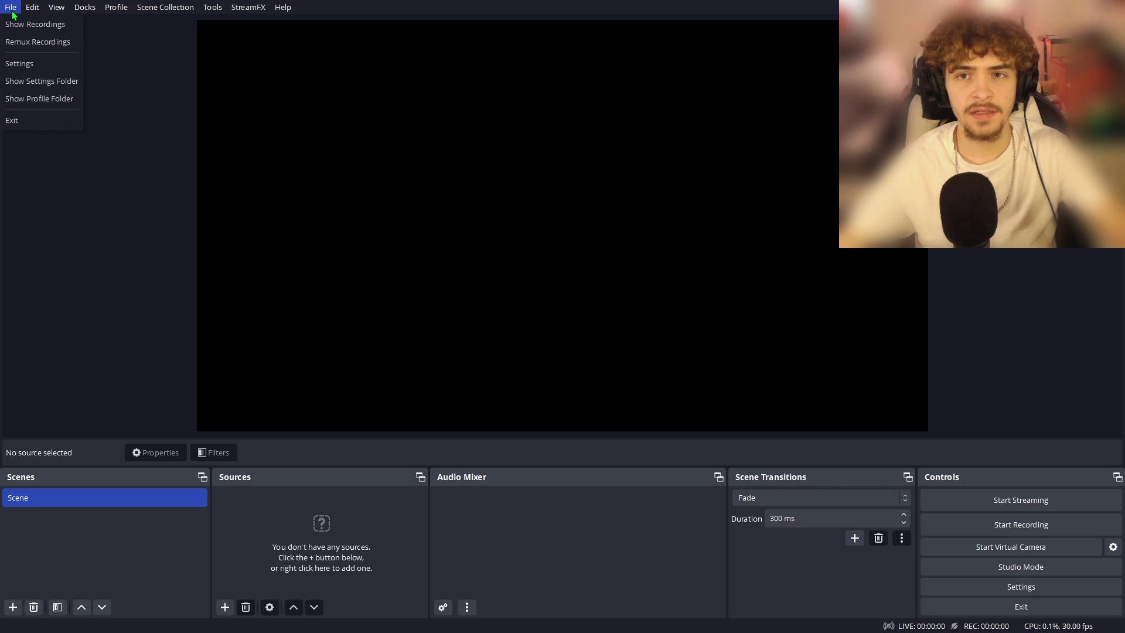
{"action": "left_click", "coordinate": [46, 65]}
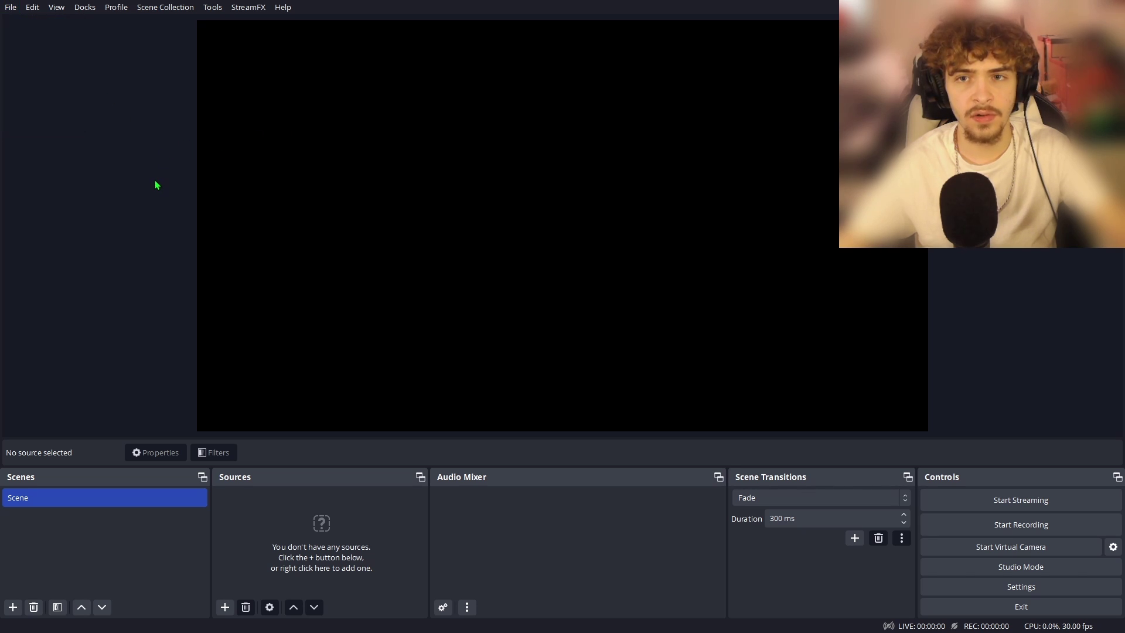
In Advanced settings, set Process Priority to Above Normal and Color Range to Full
{"action": "left_click", "coordinate": [1004, 587]}
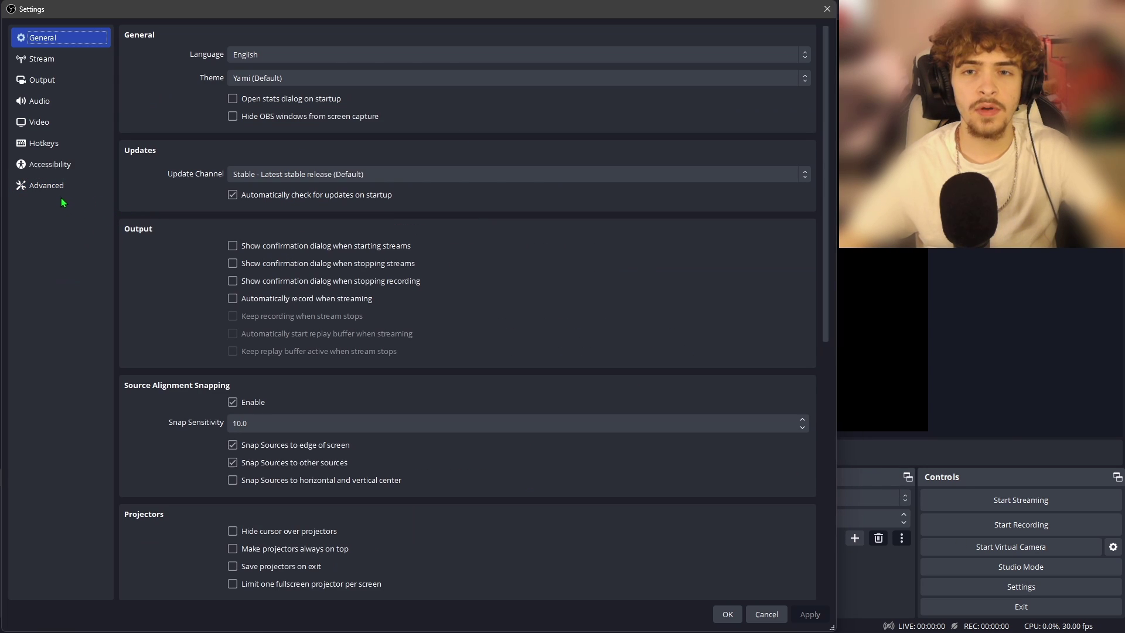
{"action": "left_click", "coordinate": [53, 184]}
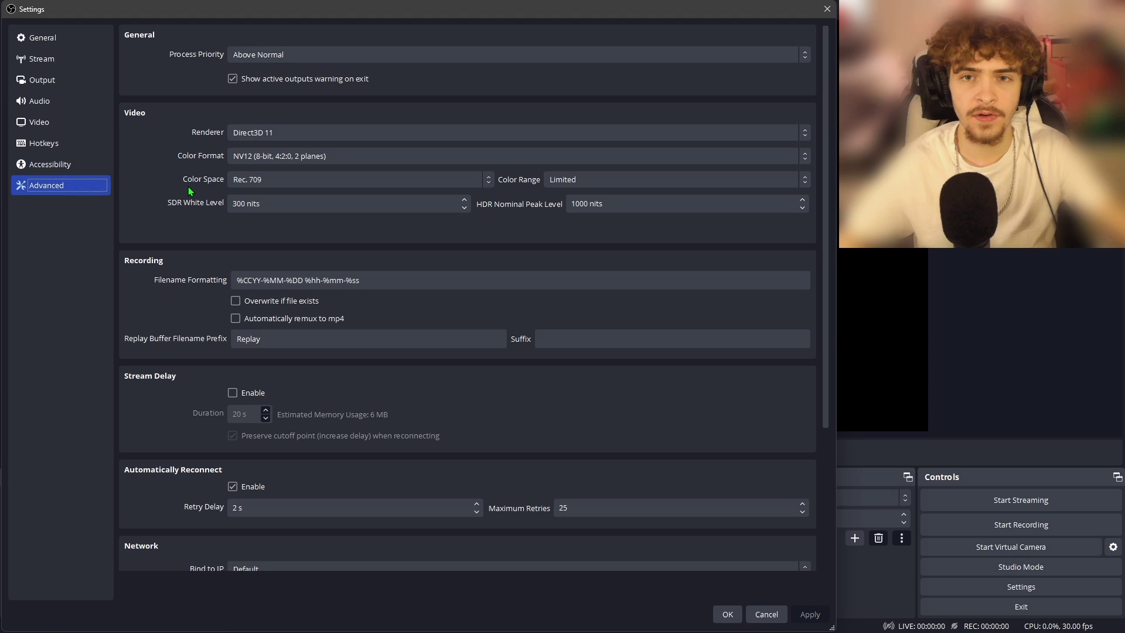
{"action": "key", "text": "Tab"}
{"action": "key", "text": "Down"}
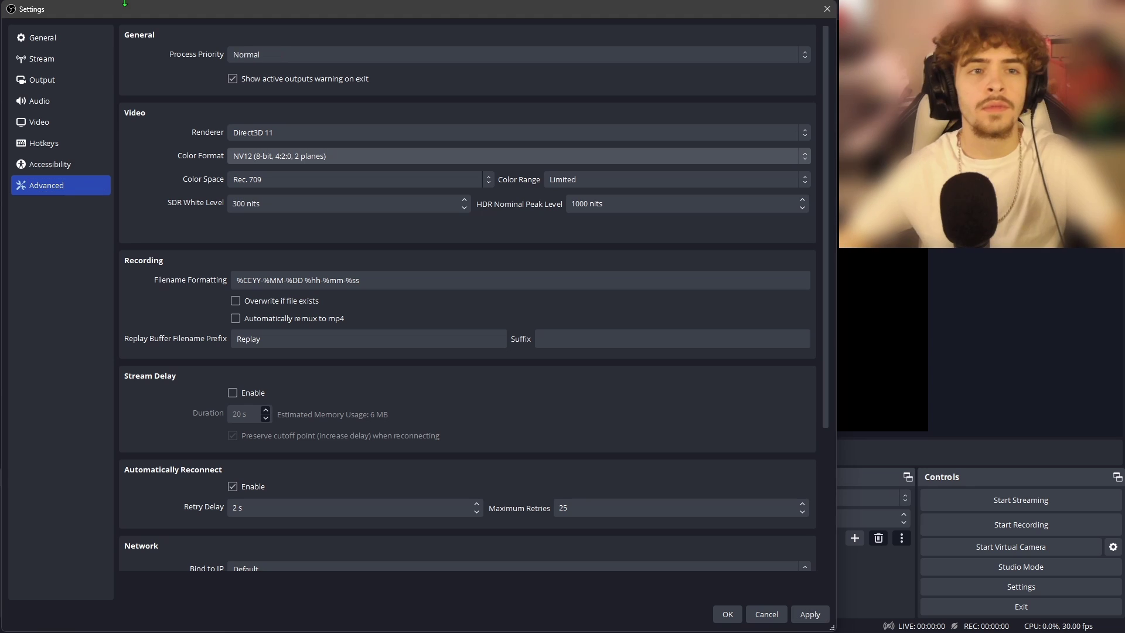
{"action": "left_click", "coordinate": [261, 57]}
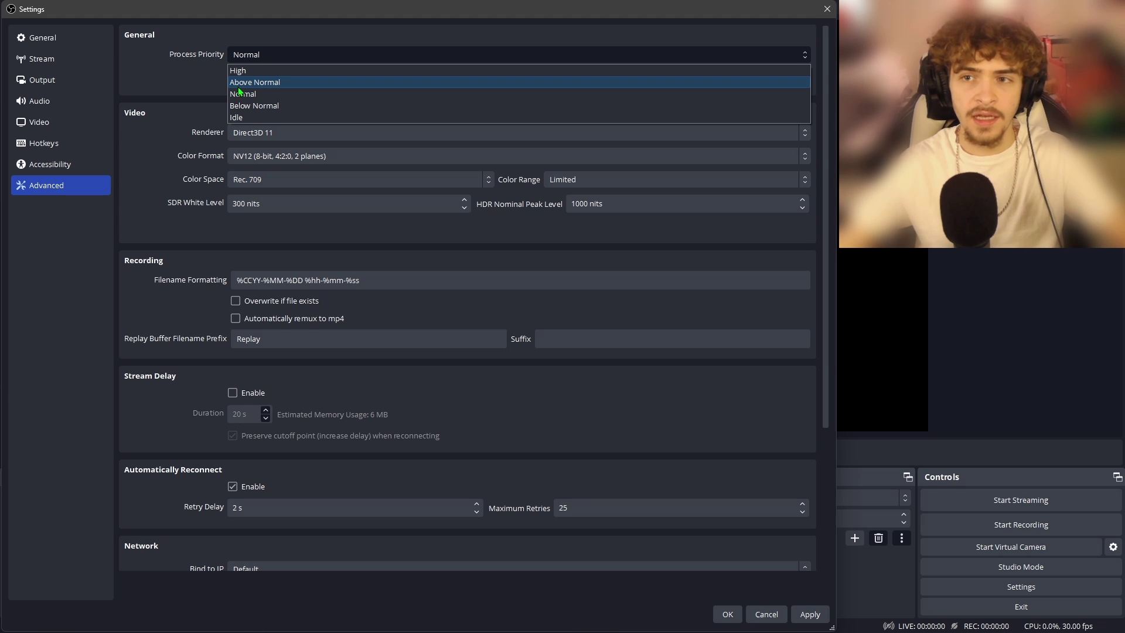
{"action": "left_click", "coordinate": [257, 82]}
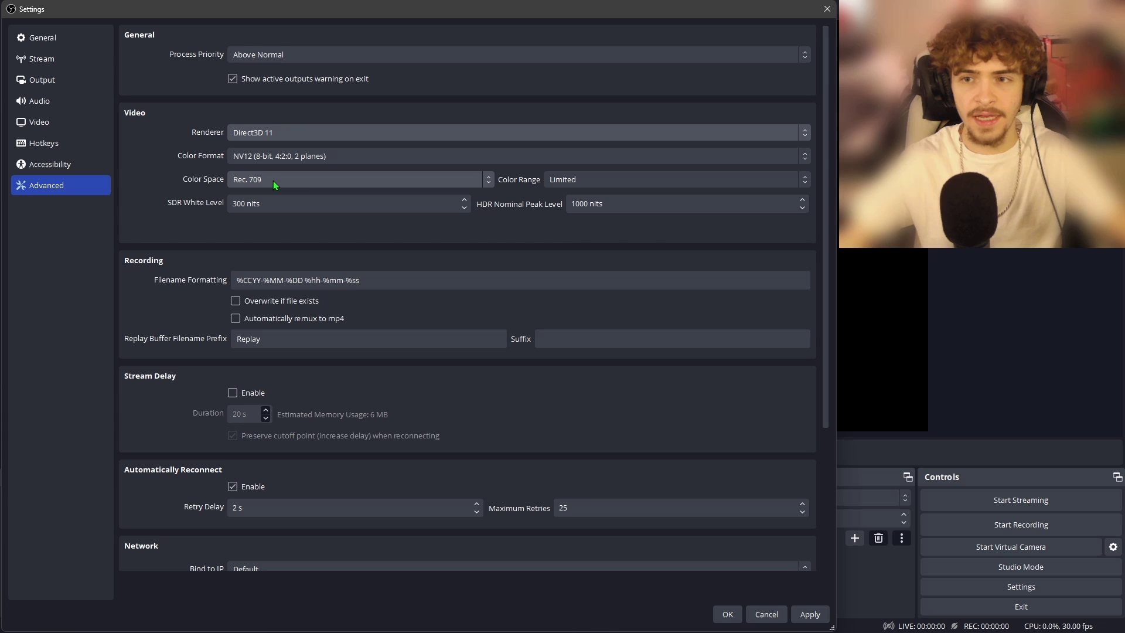
{"action": "left_click", "coordinate": [574, 180]}
{"action": "left_click", "coordinate": [571, 209]}
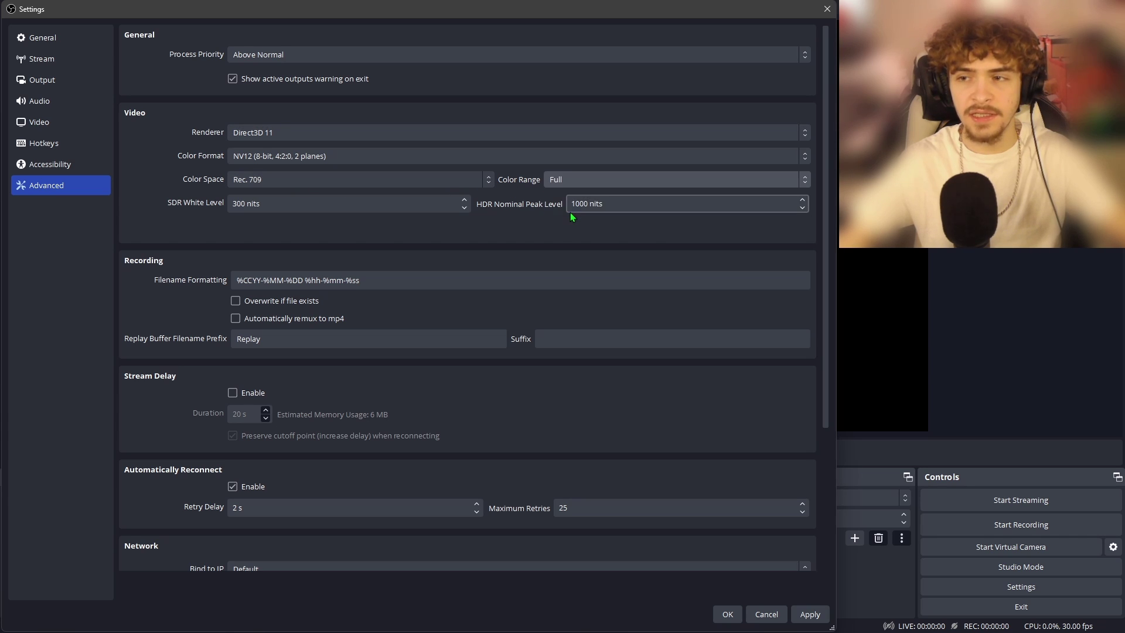
Leave Stream Delay disabled and apply the advanced settings
{"action": "left_click", "coordinate": [236, 392]}
{"action": "left_click", "coordinate": [266, 410]}
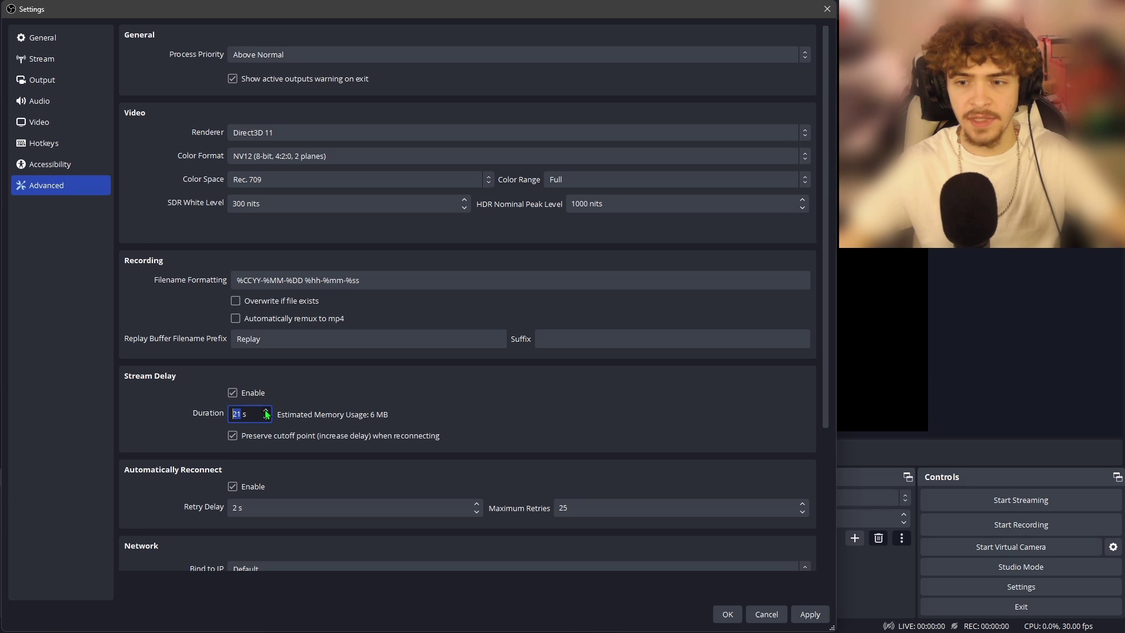
{"action": "left_click", "coordinate": [266, 411]}
{"action": "left_click", "coordinate": [266, 411]}
{"action": "left_click", "coordinate": [266, 411]}
{"action": "left_click", "coordinate": [266, 411]}
{"action": "left_click", "coordinate": [266, 410]}
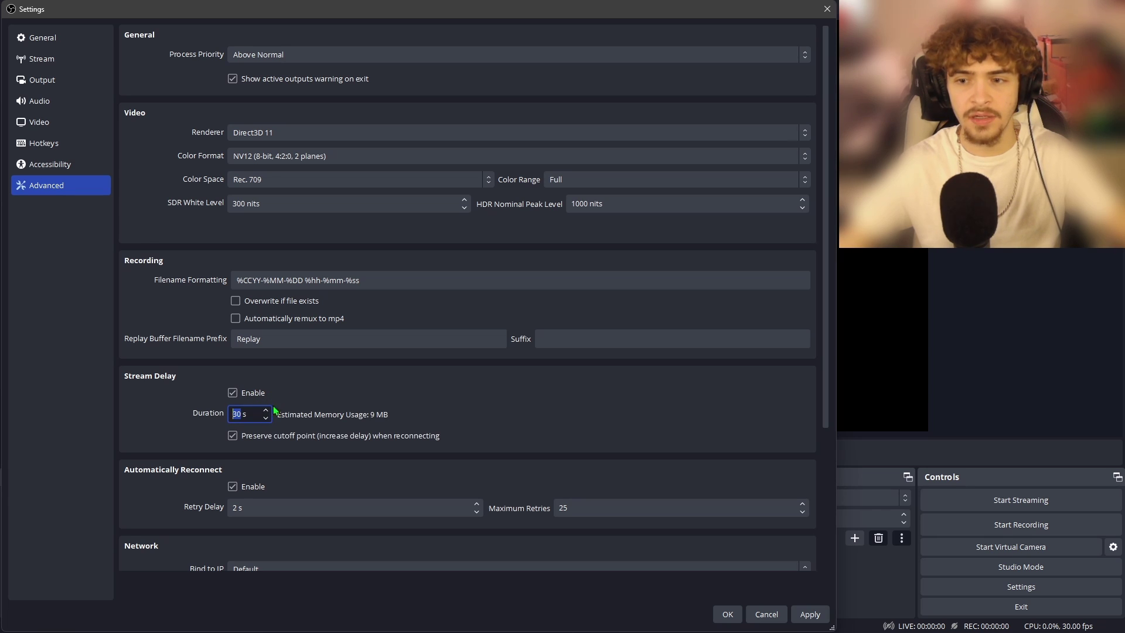
{"action": "scroll", "coordinate": [258, 387], "scroll_direction": "down", "scroll_amount": 1}
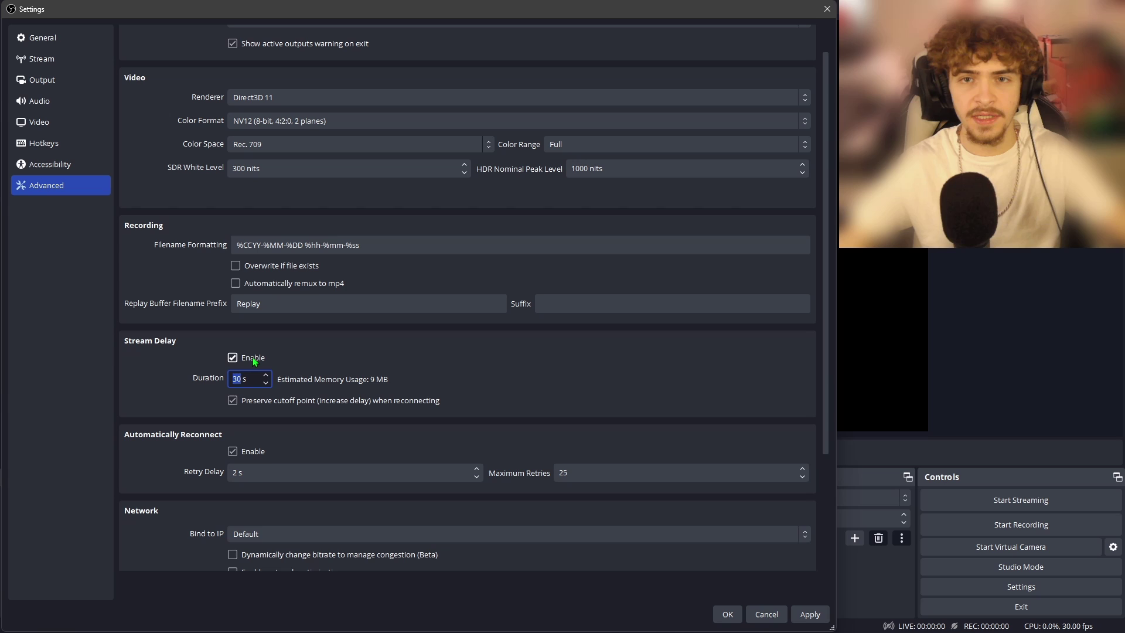
{"action": "left_click", "coordinate": [255, 359]}
{"action": "scroll", "coordinate": [579, 412], "scroll_direction": "up", "scroll_amount": 1}
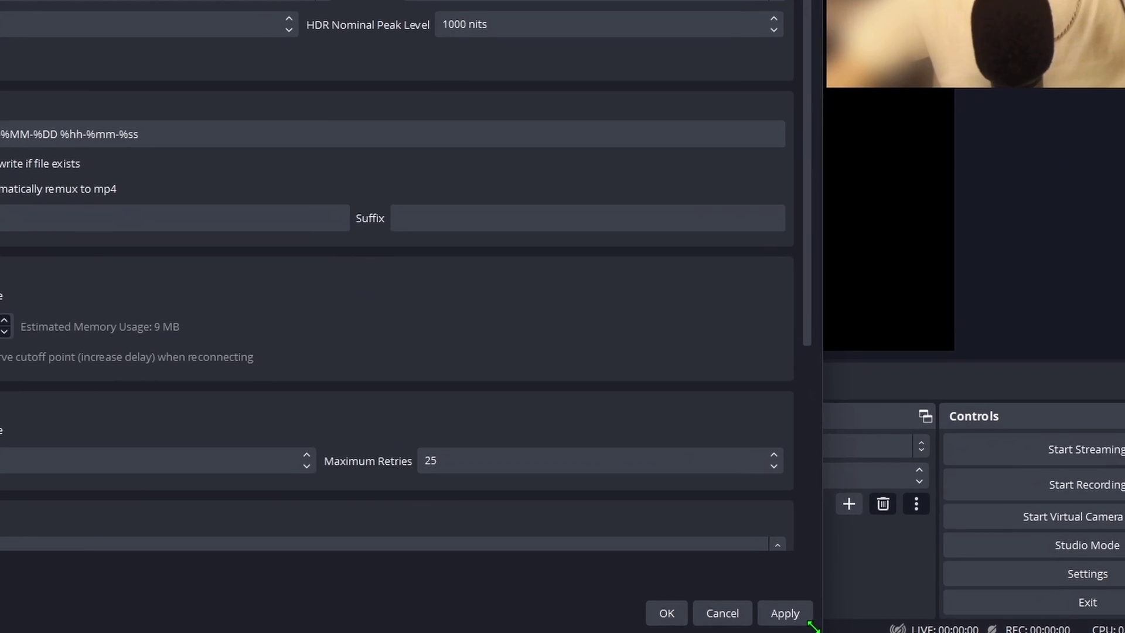
{"action": "left_click", "coordinate": [815, 613]}
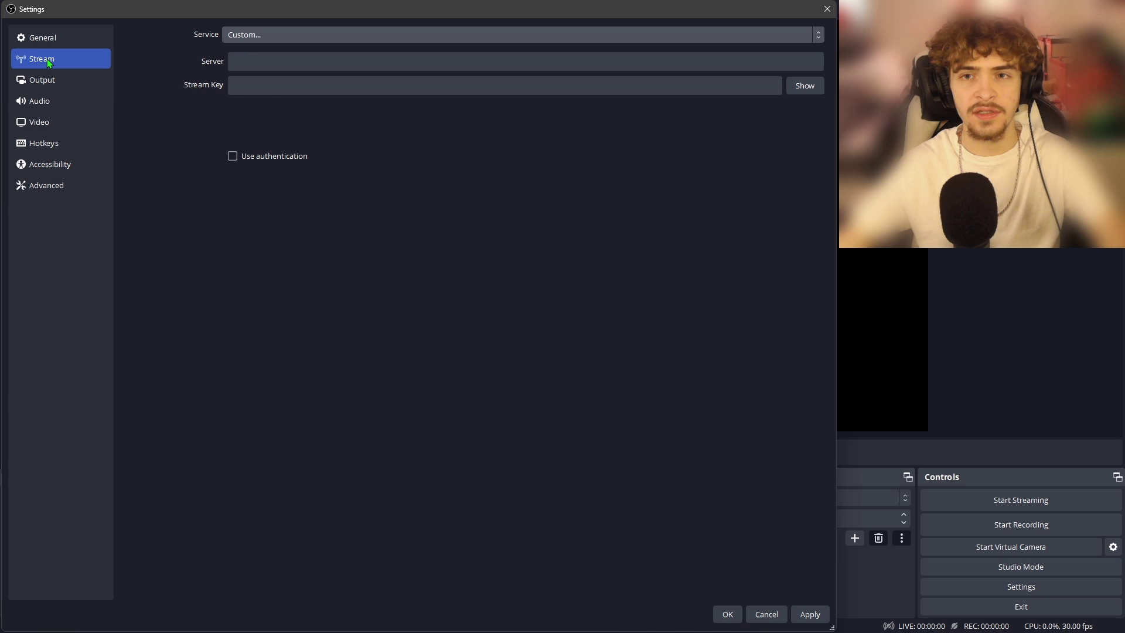
View the Stream service page, then switch to the Video settings page
{"action": "left_click", "coordinate": [45, 60]}
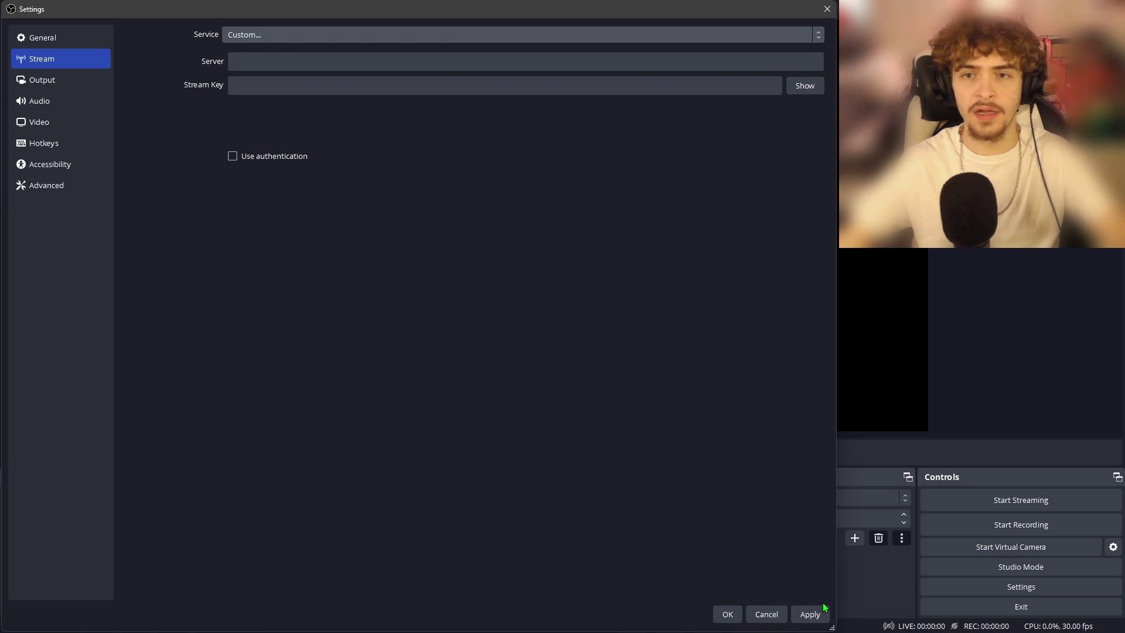
{"action": "left_click", "coordinate": [41, 122]}
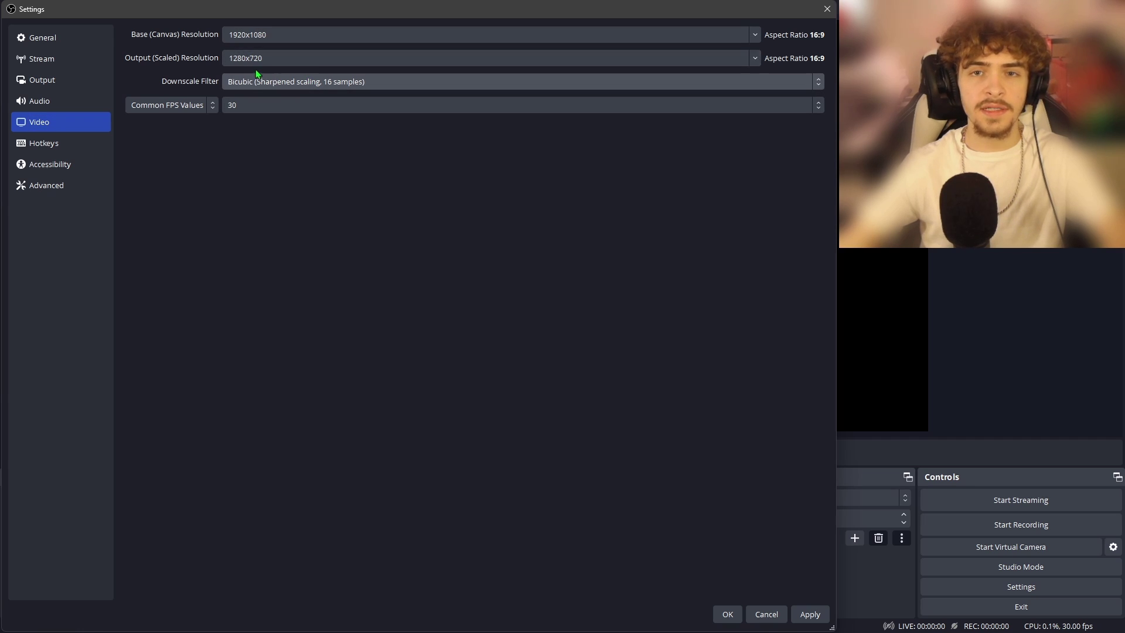
Keep Bicubic downscale filter and set output resolution to 1920x1080
{"action": "left_click", "coordinate": [281, 82]}
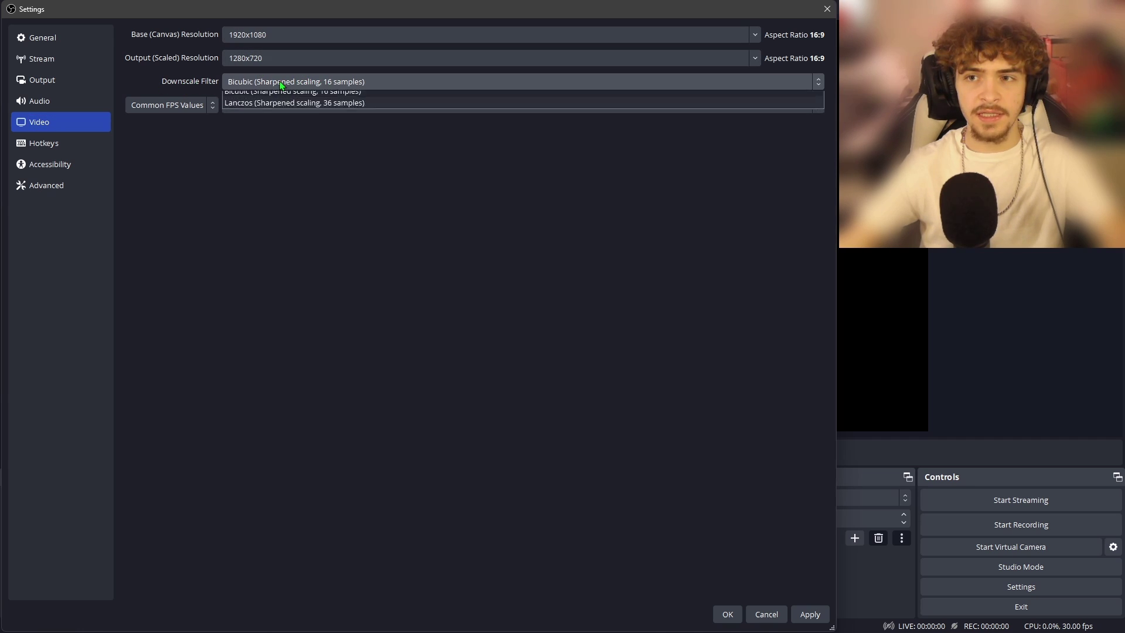
{"action": "left_click", "coordinate": [281, 86]}
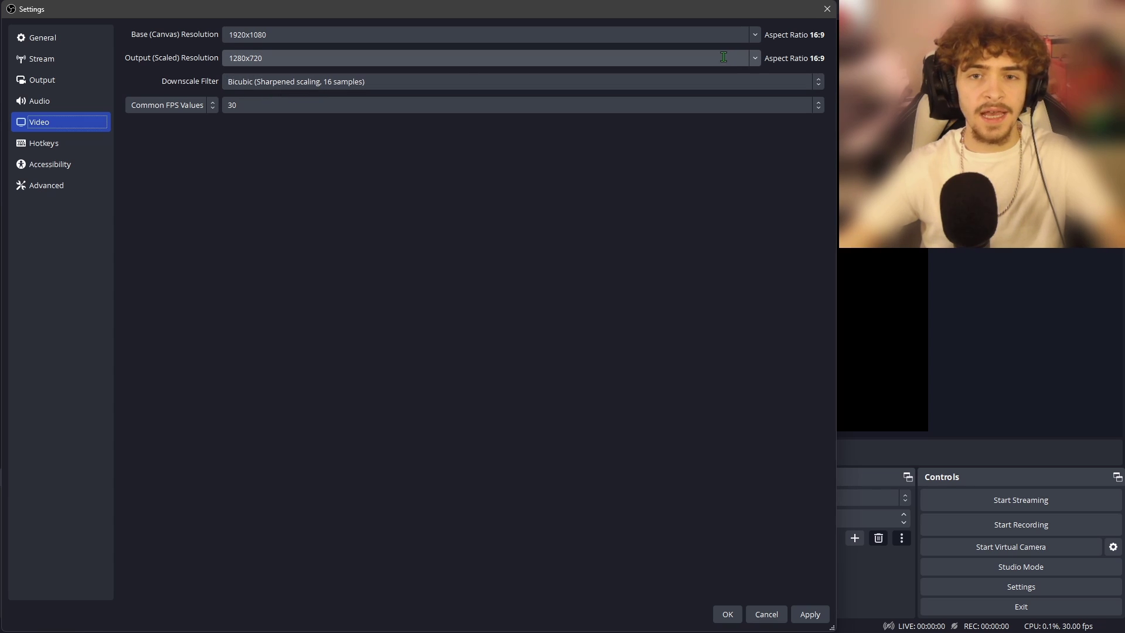
{"action": "left_click", "coordinate": [242, 58]}
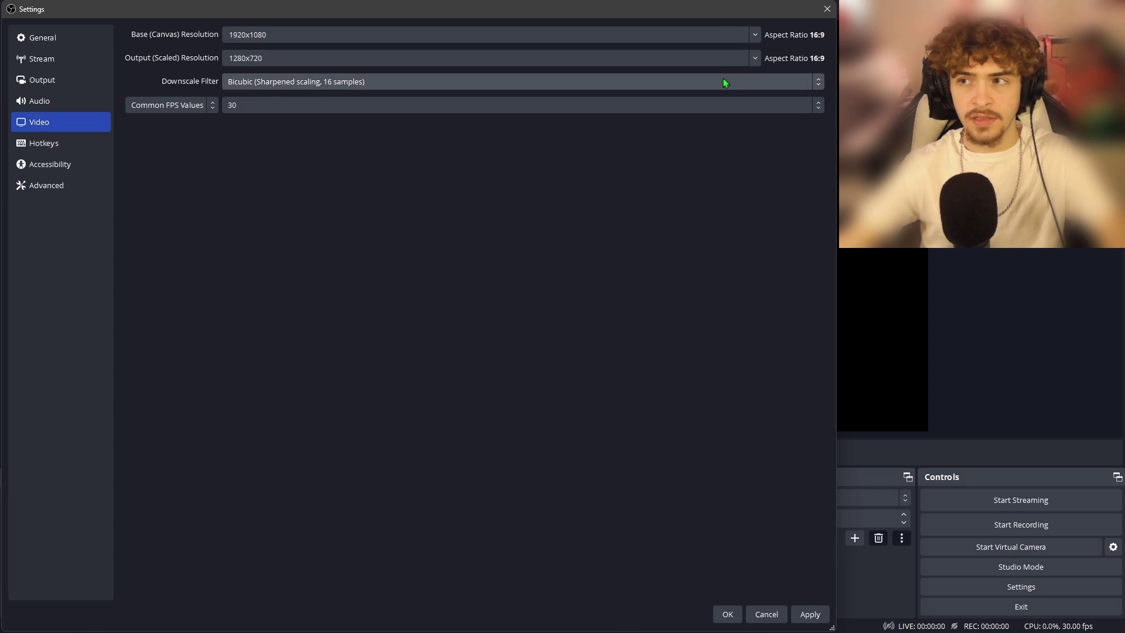
{"action": "left_click", "coordinate": [754, 58]}
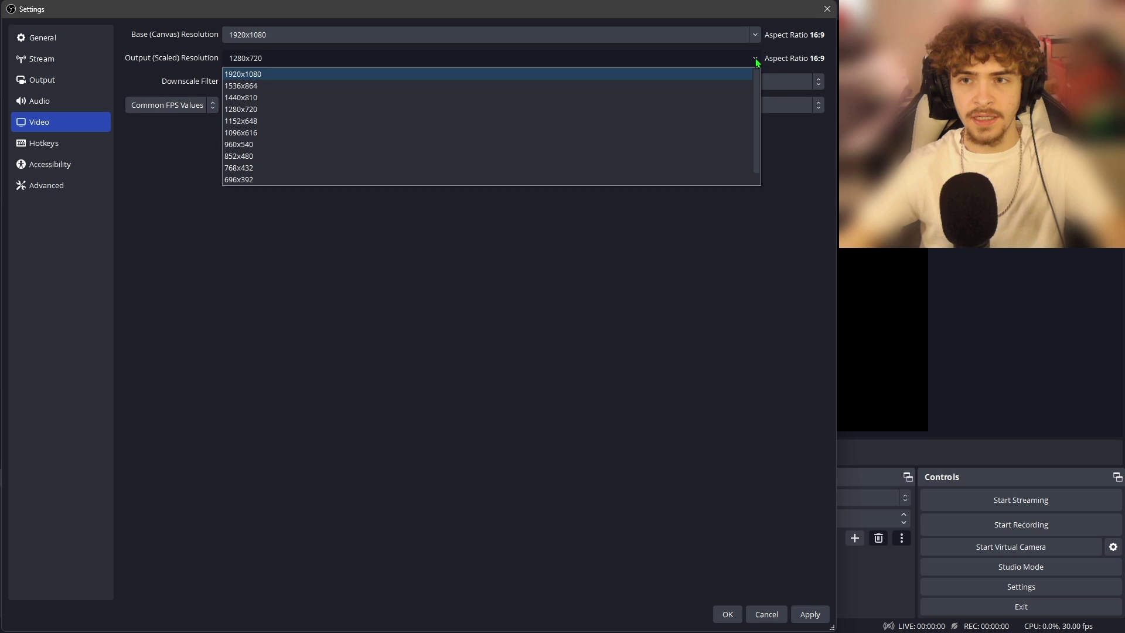
{"action": "left_click", "coordinate": [263, 77]}
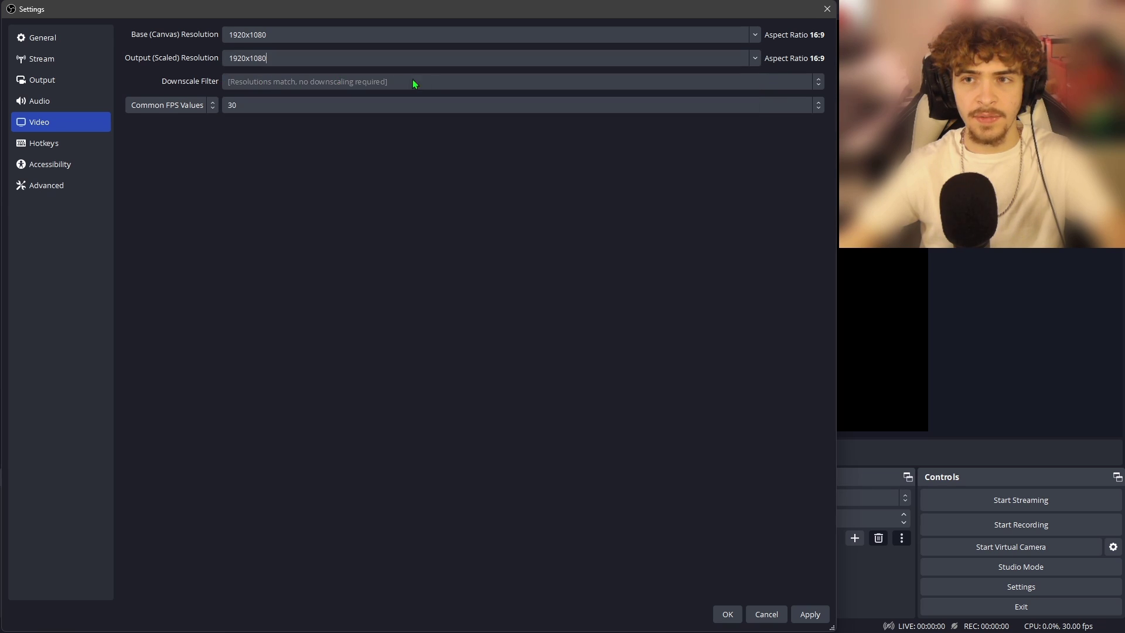
Set Common FPS Values to 60, apply, and go to the Audio settings
{"action": "left_click", "coordinate": [269, 111]}
{"action": "left_click", "coordinate": [242, 223]}
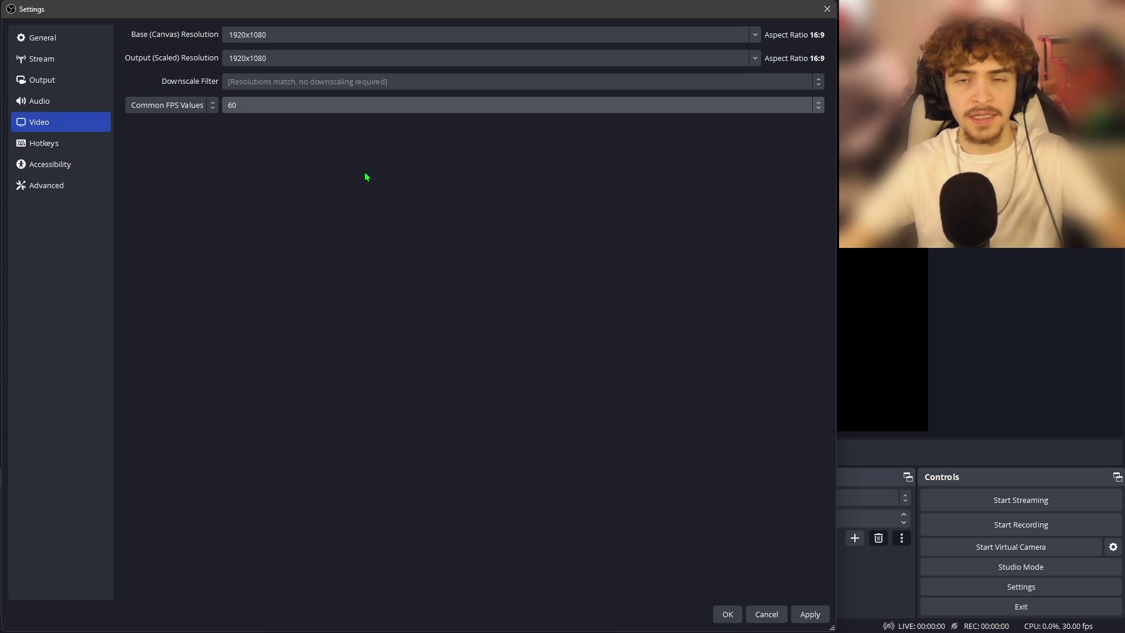
{"action": "left_click", "coordinate": [810, 615]}
{"action": "left_click", "coordinate": [49, 101]}
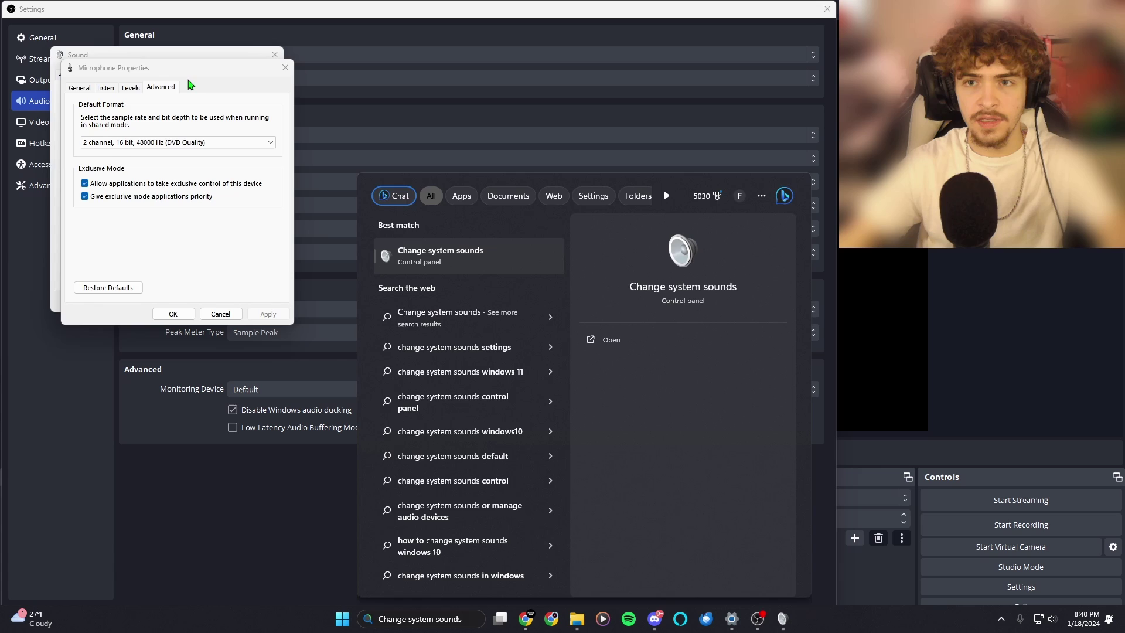
Keep the microphone's default format at 2 channel, 16 bit, 48000 Hz (DVD Quality) and close its properties
{"action": "key", "text": "Escape"}
{"action": "key", "text": "Escape"}
{"action": "double_click", "coordinate": [146, 121]}
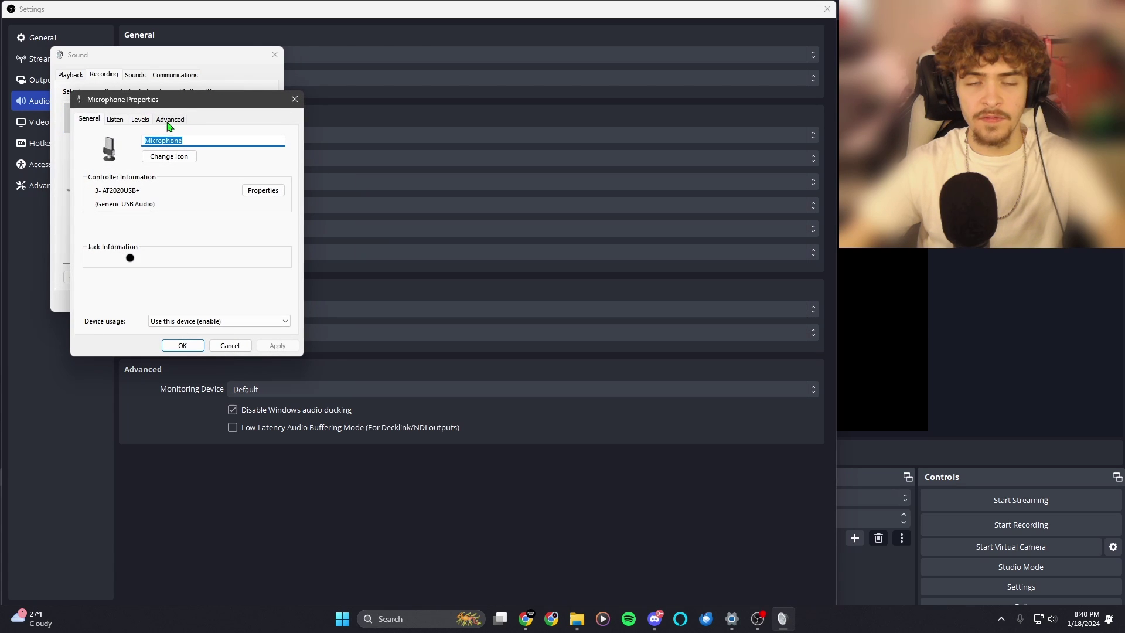
{"action": "left_click", "coordinate": [170, 118]}
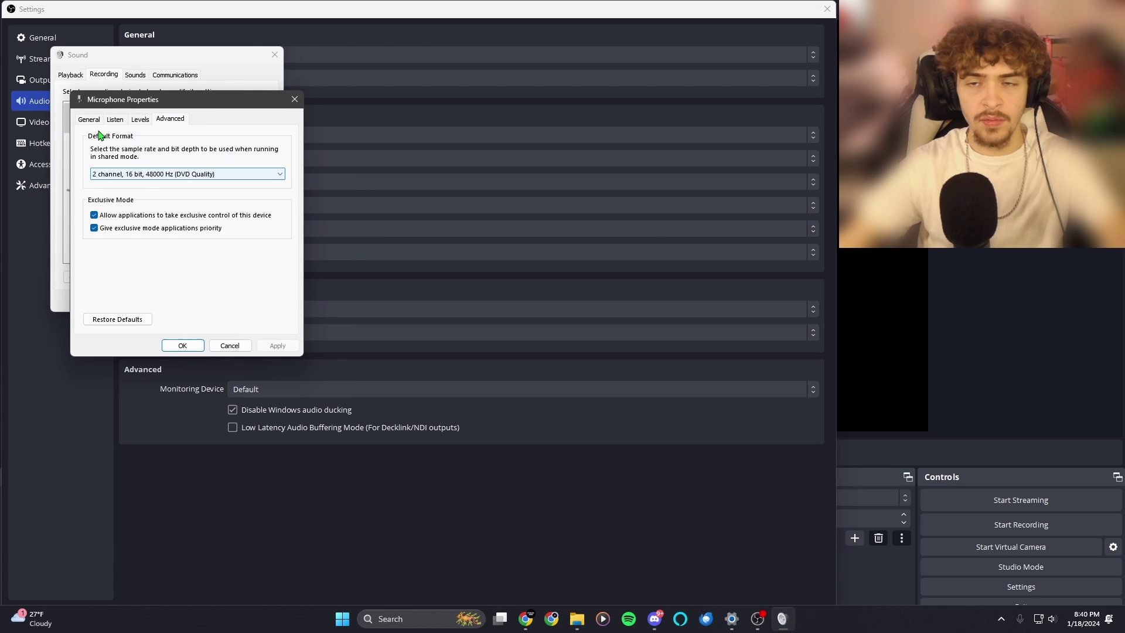
{"action": "left_click", "coordinate": [212, 176]}
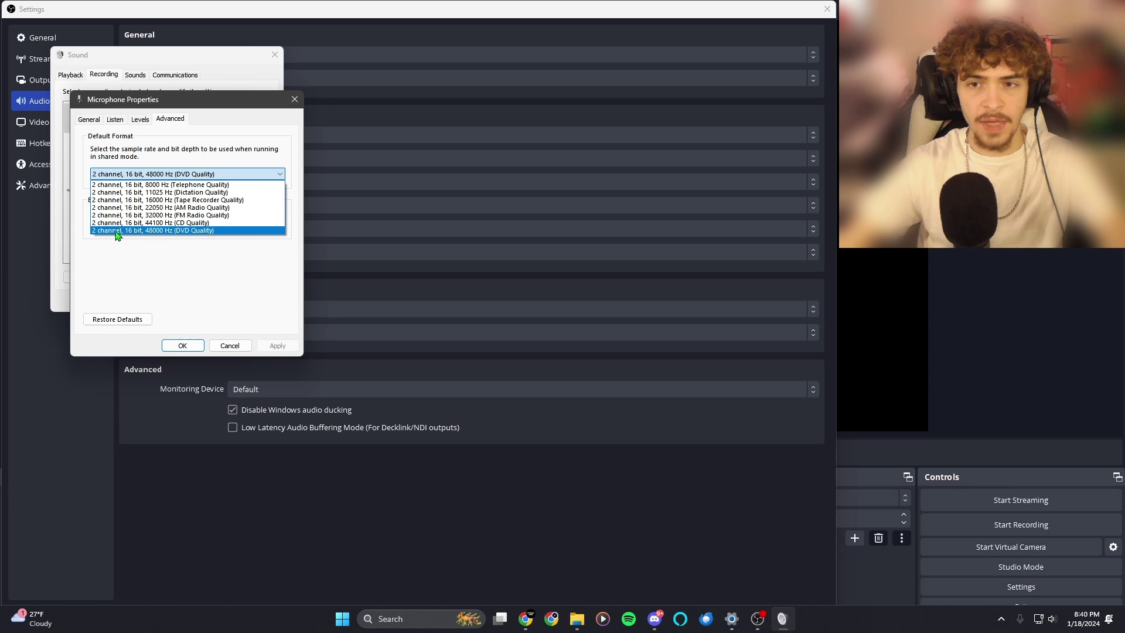
{"action": "left_click", "coordinate": [164, 231]}
{"action": "left_click", "coordinate": [199, 345]}
{"action": "left_click", "coordinate": [409, 121]}
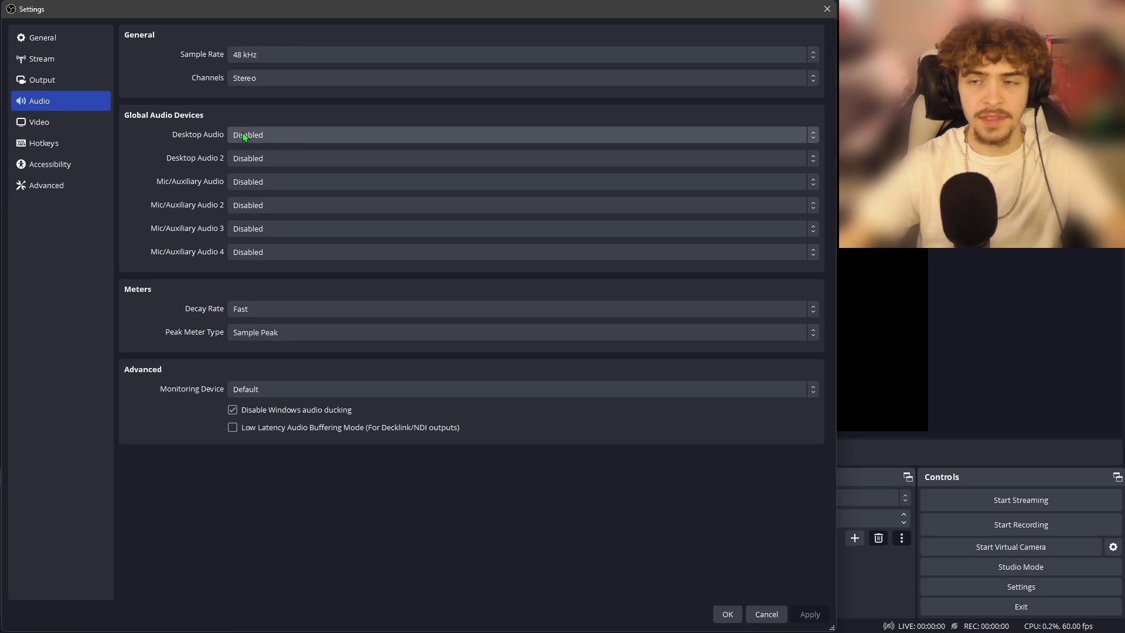
Choose Default for Desktop Audio and Microphone (3- AT2020USB+) for Mic/Auxiliary Audio
{"action": "left_click", "coordinate": [281, 137]}
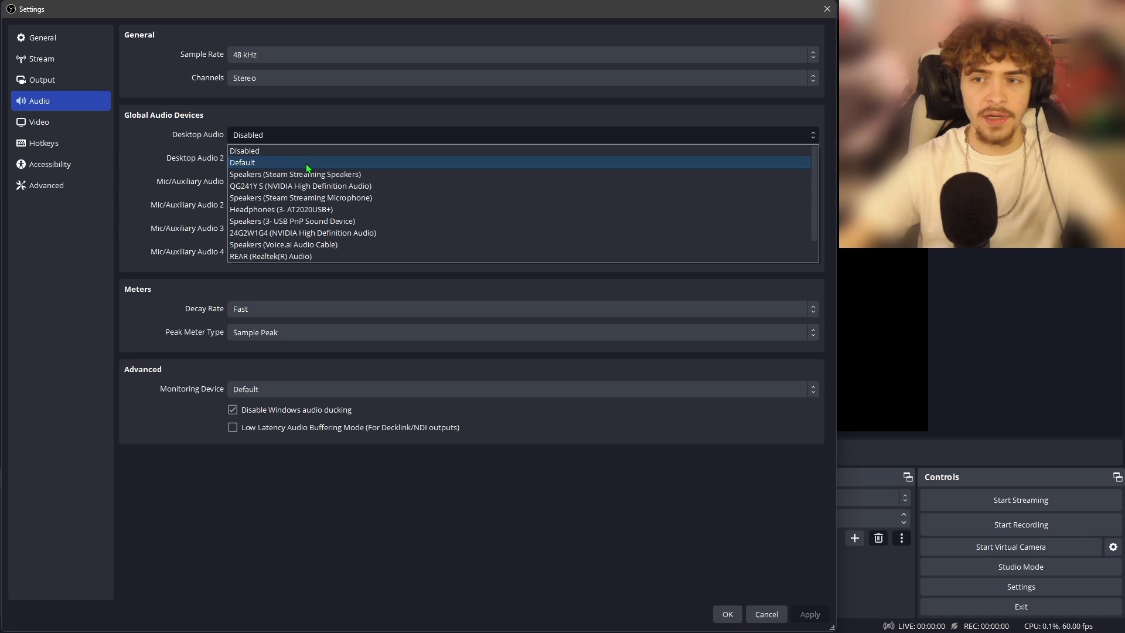
{"action": "left_click", "coordinate": [266, 164]}
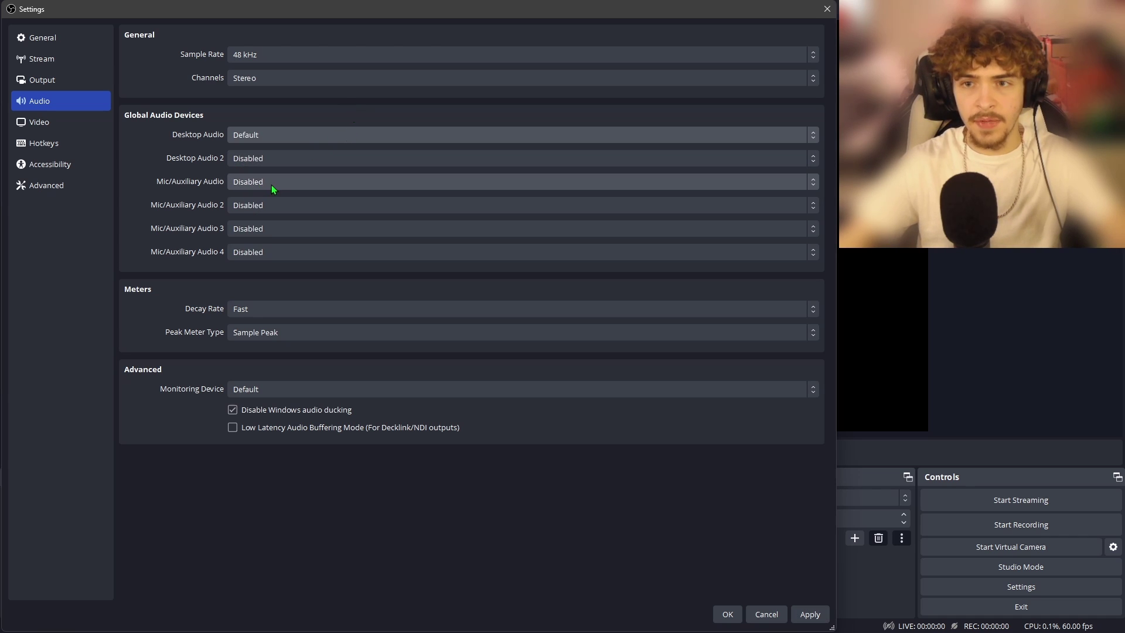
{"action": "left_click", "coordinate": [247, 184]}
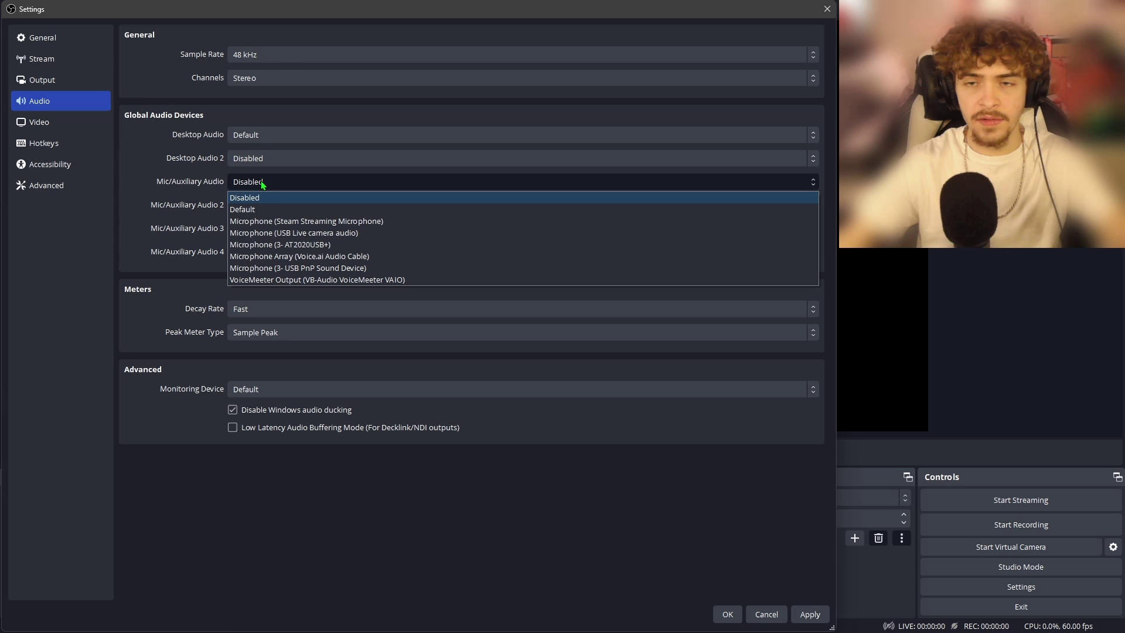
{"action": "left_click", "coordinate": [252, 246]}
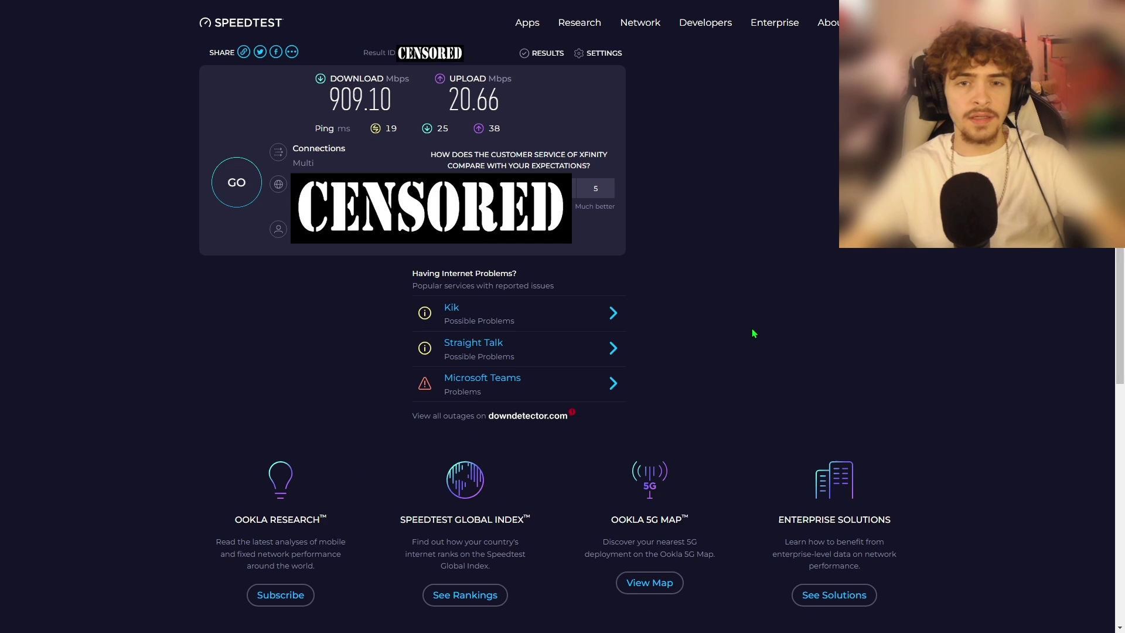
Close the popup covering the Speedtest results (909.10 Mbps down, 20.66 Mbps up)
{"action": "left_click", "coordinate": [751, 328]}
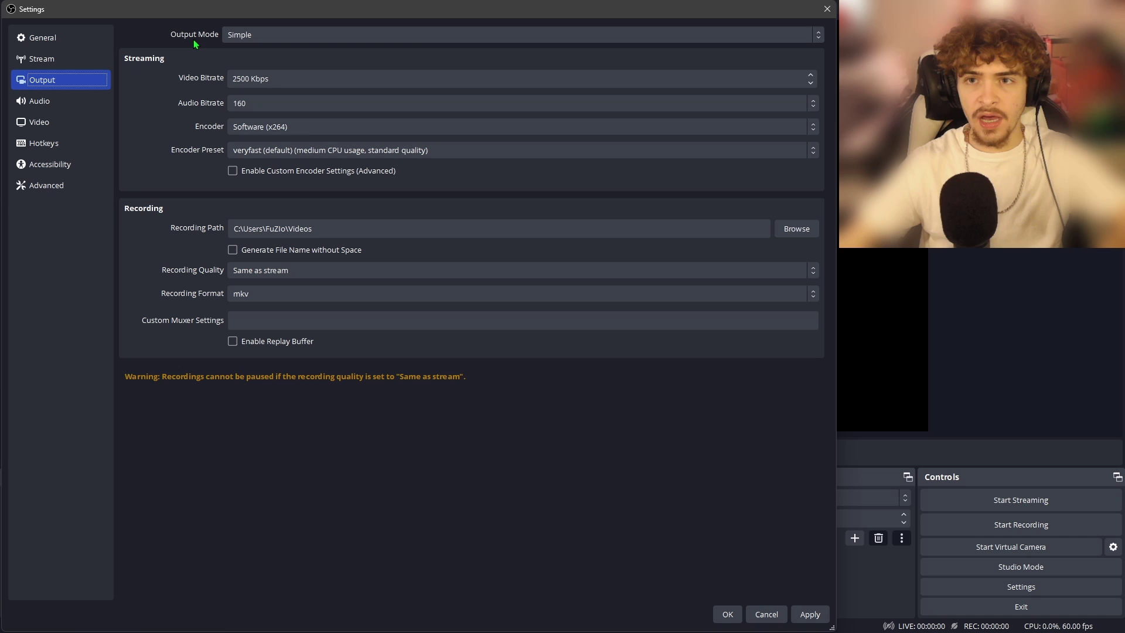
Switch Output Mode to Advanced, exposing x264 streaming at CBR 2500 Kbps with veryfast preset
{"action": "left_click", "coordinate": [259, 38]}
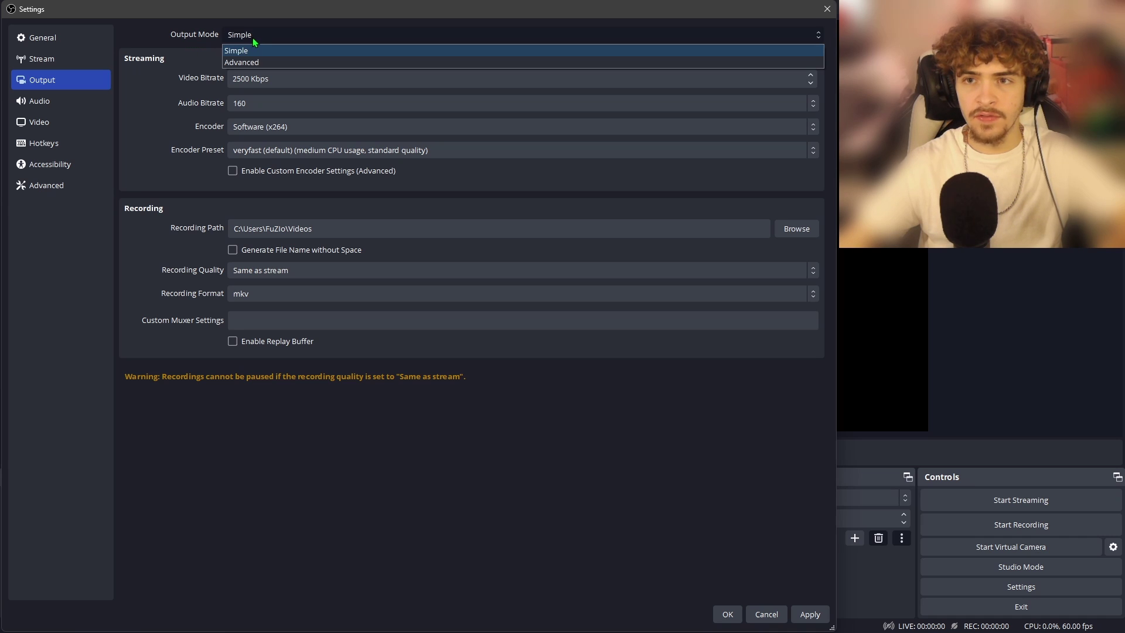
{"action": "left_click", "coordinate": [254, 62]}
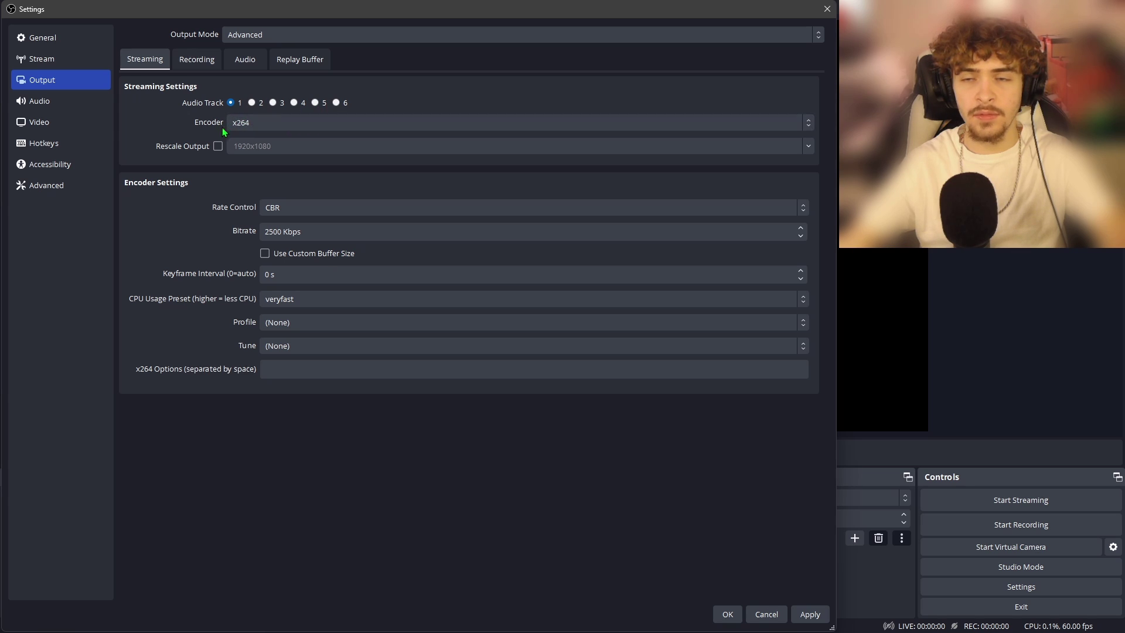
{"action": "left_click", "coordinate": [279, 126]}
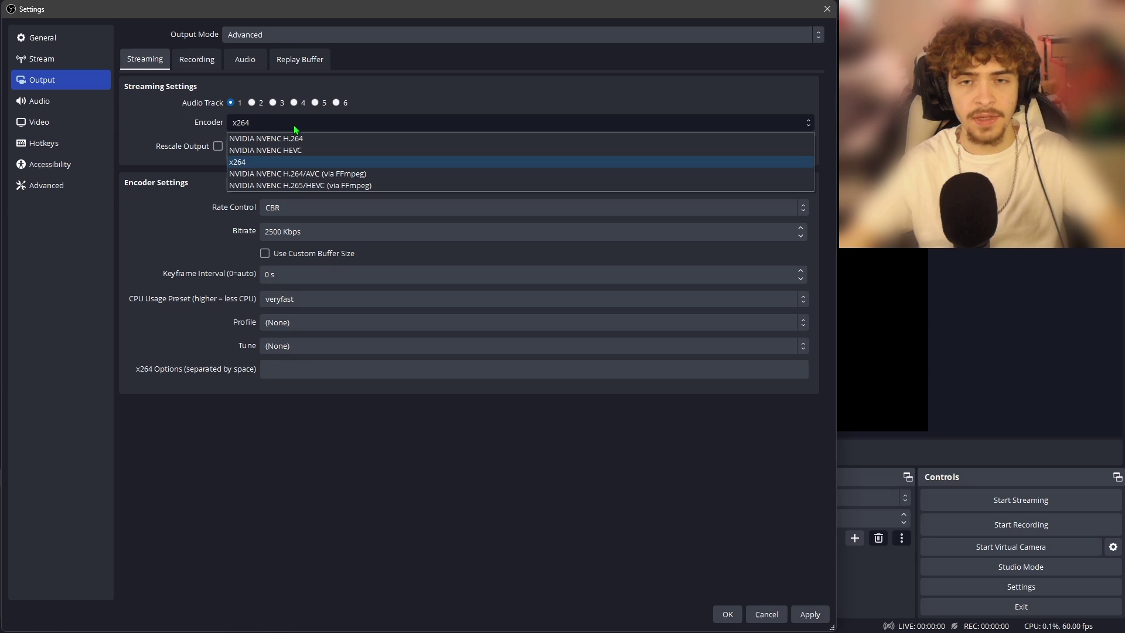
Set the streaming encoder to NVIDIA NVENC H.264 instead of x264
{"action": "left_click", "coordinate": [294, 125]}
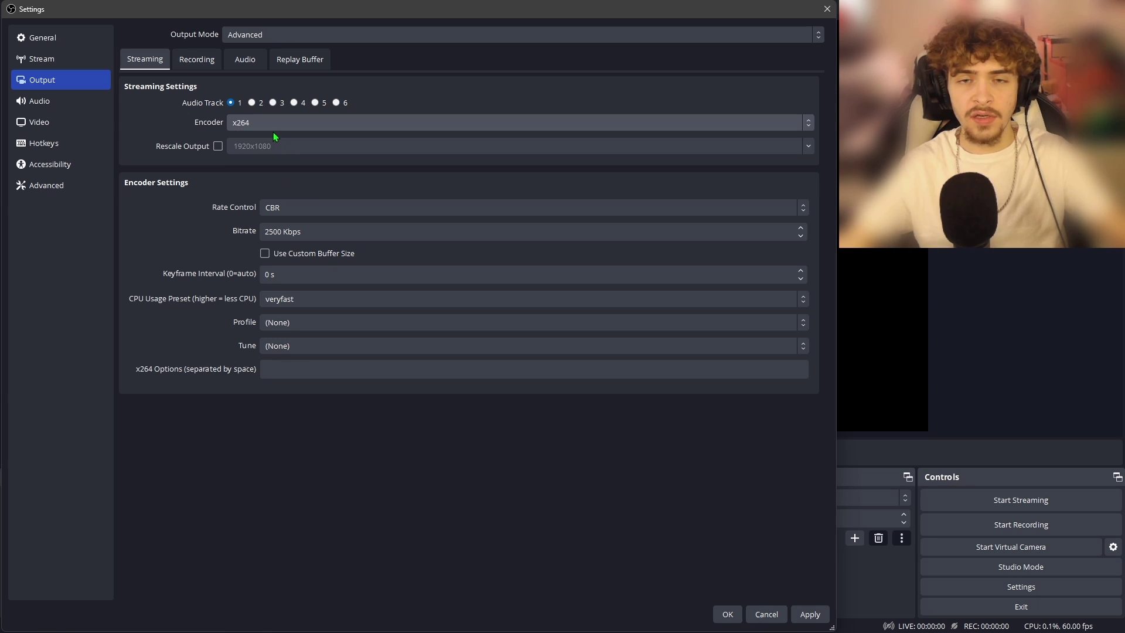
{"action": "left_click", "coordinate": [238, 125]}
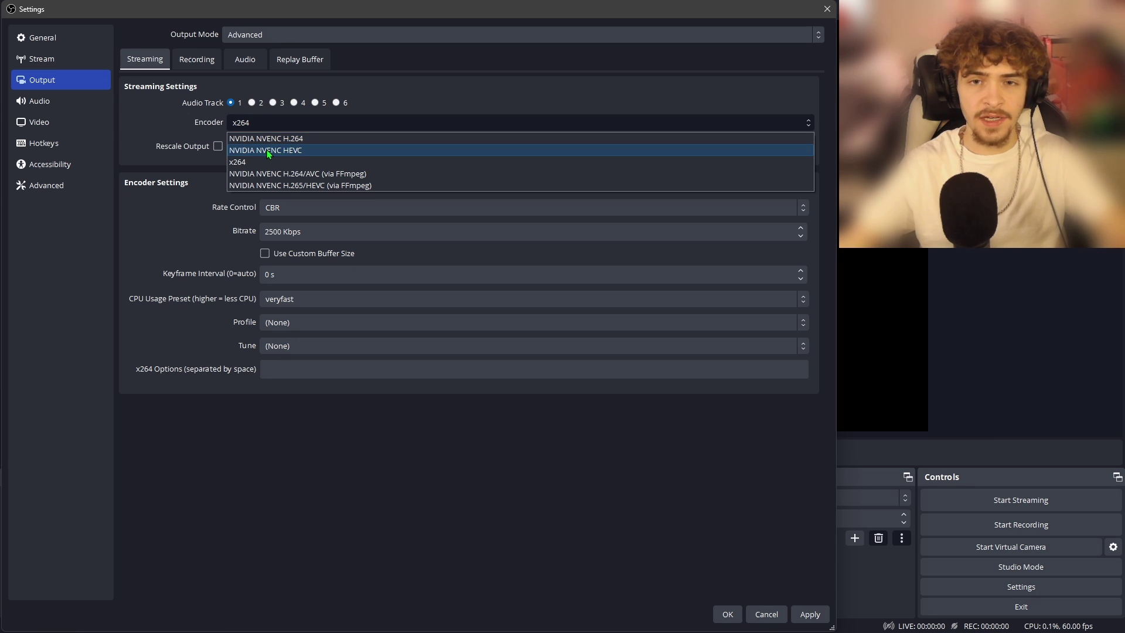
{"action": "left_click", "coordinate": [305, 141]}
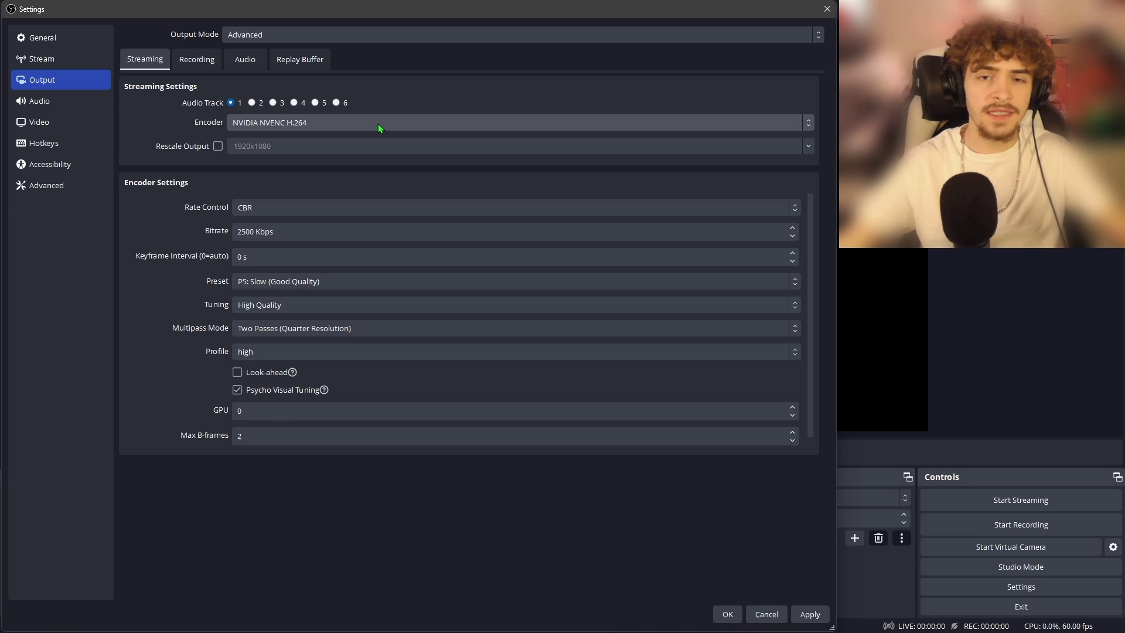
{"action": "left_click", "coordinate": [329, 125]}
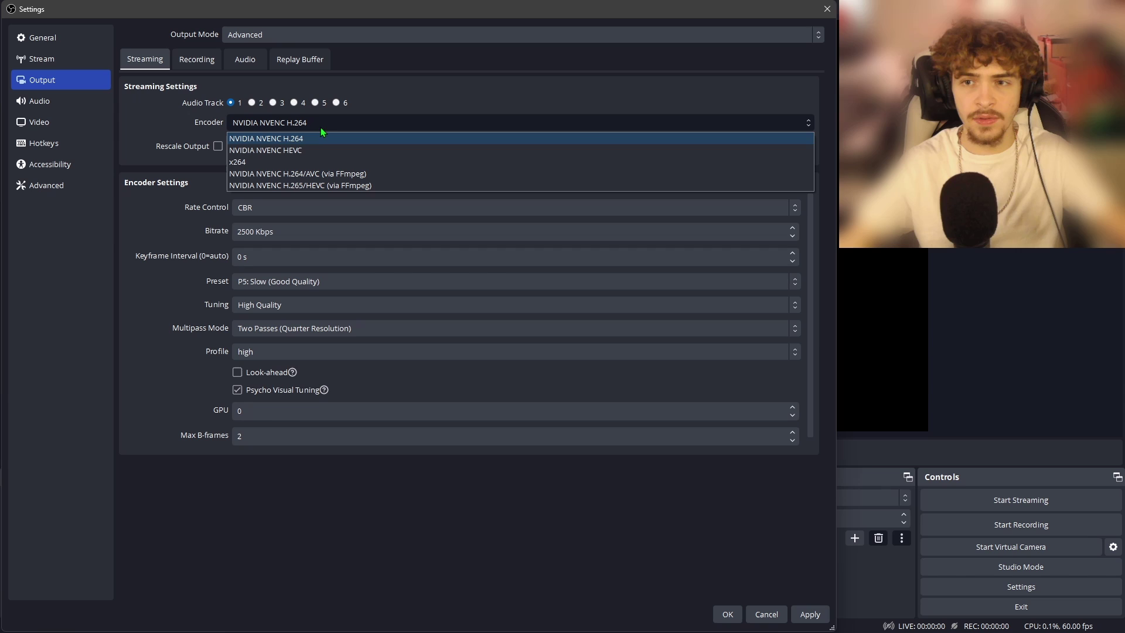
{"action": "left_click", "coordinate": [251, 163]}
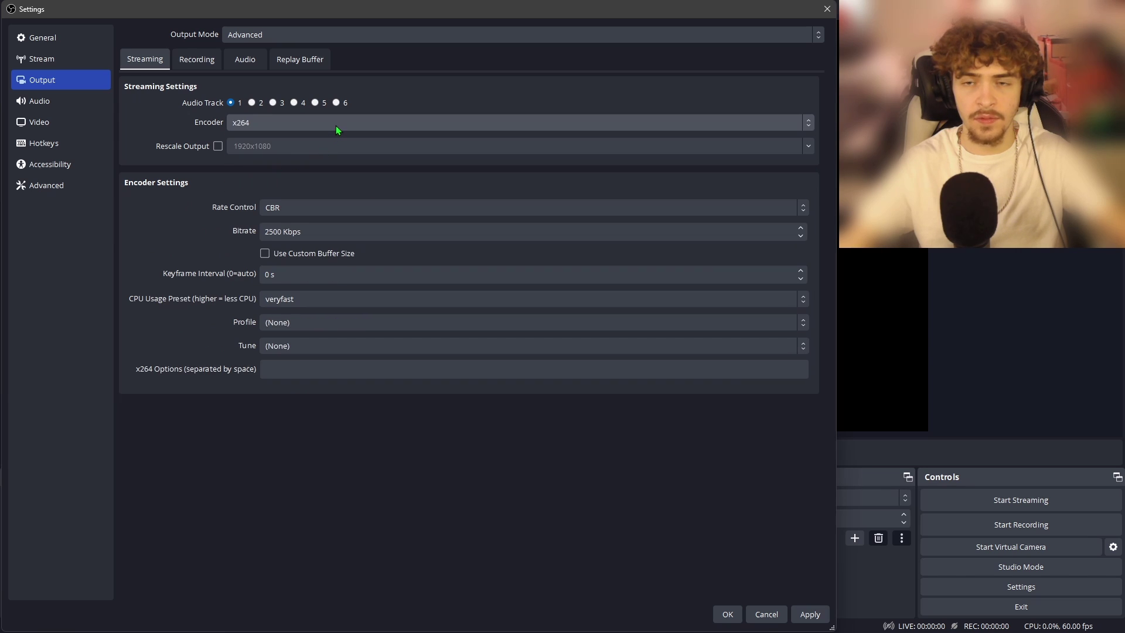
{"action": "left_click", "coordinate": [332, 123]}
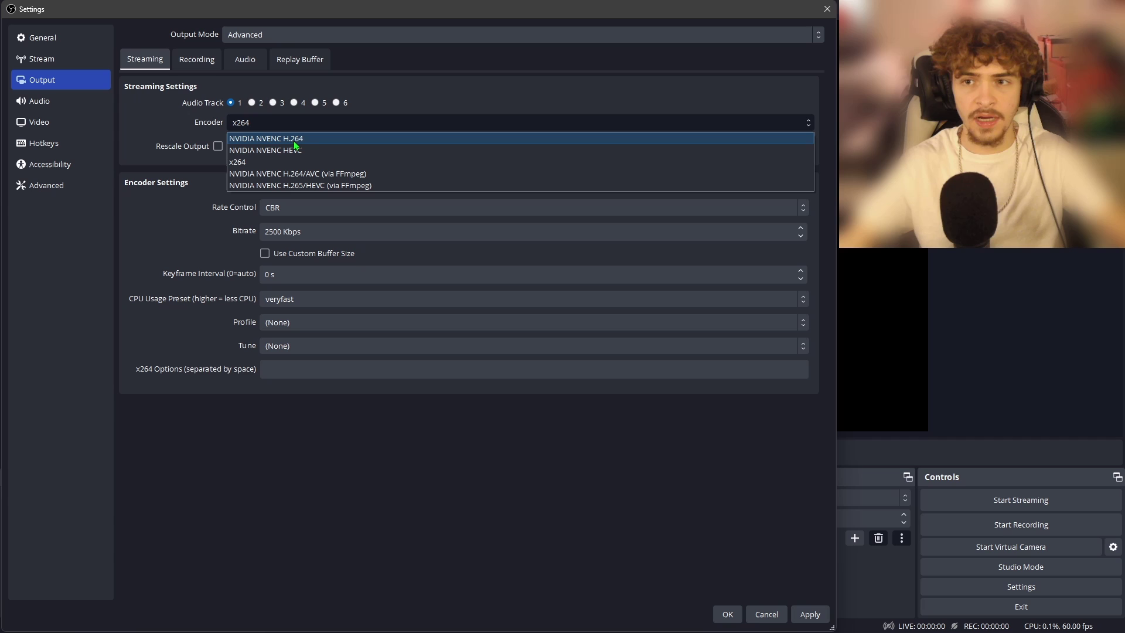
{"action": "left_click", "coordinate": [313, 140]}
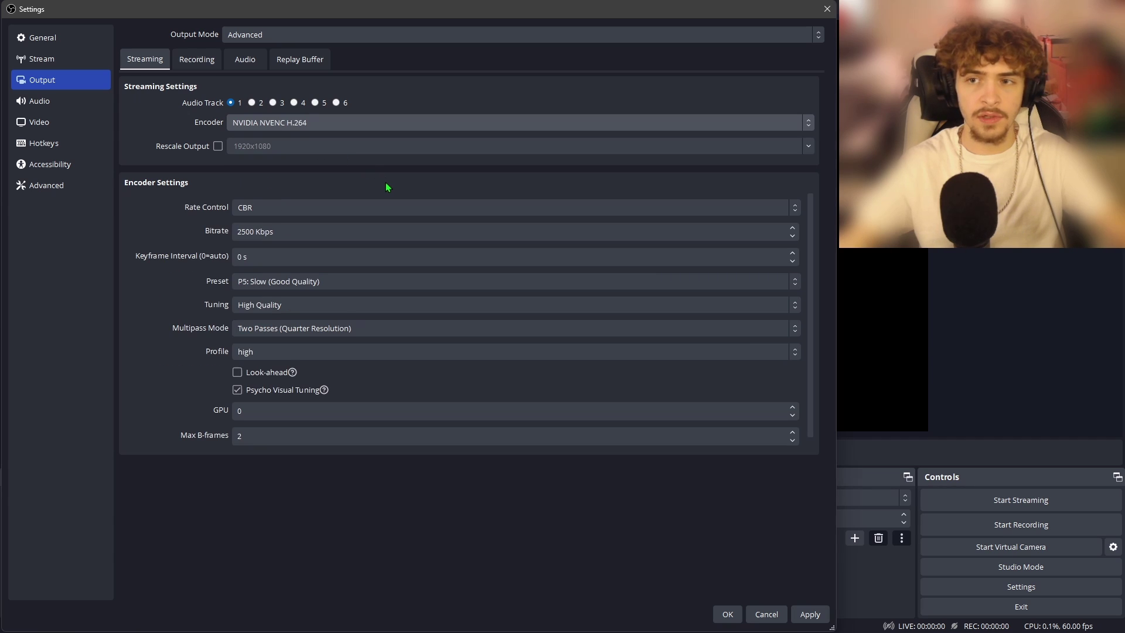
Keep CBR rate control and replace the 2500 bitrate with 9000 Kbps
{"action": "left_click", "coordinate": [314, 208]}
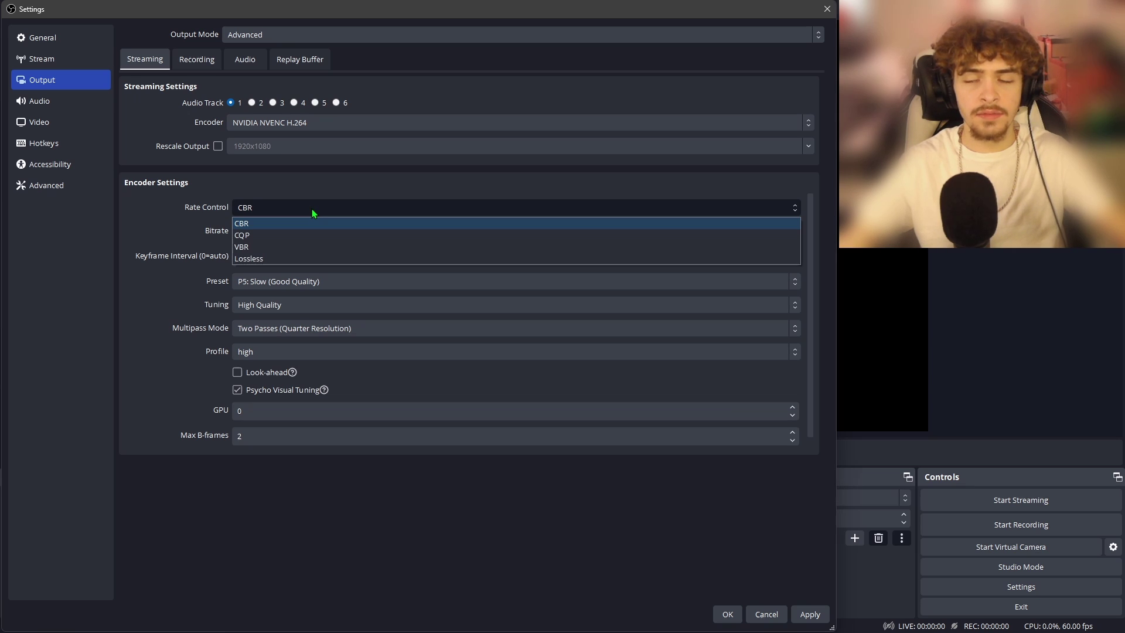
{"action": "left_click", "coordinate": [256, 224]}
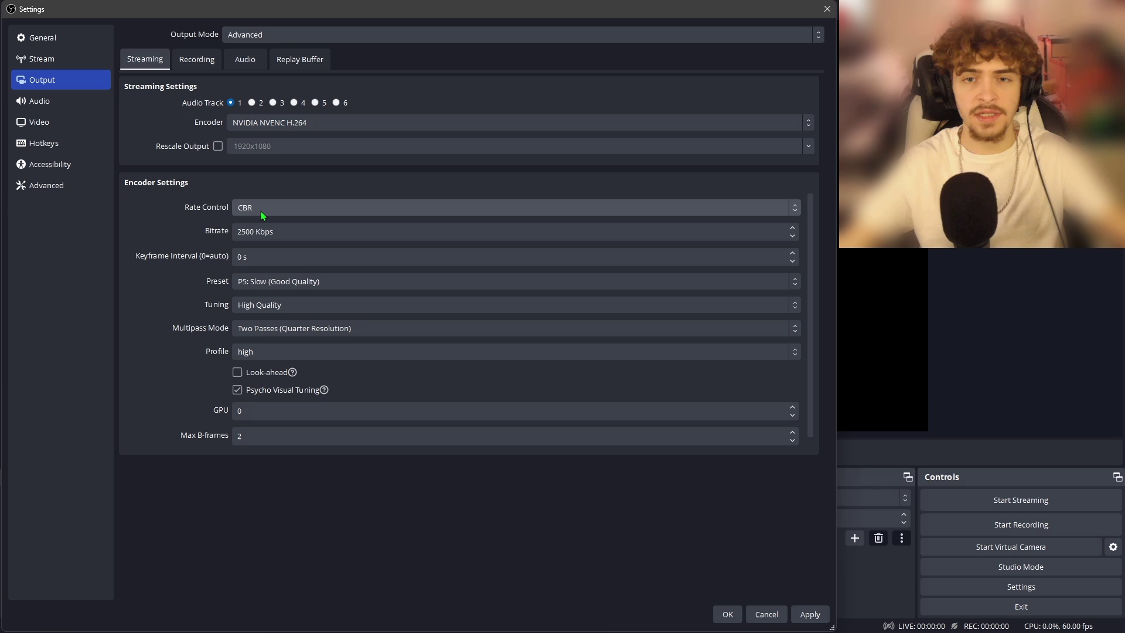
{"action": "left_click", "coordinate": [303, 236]}
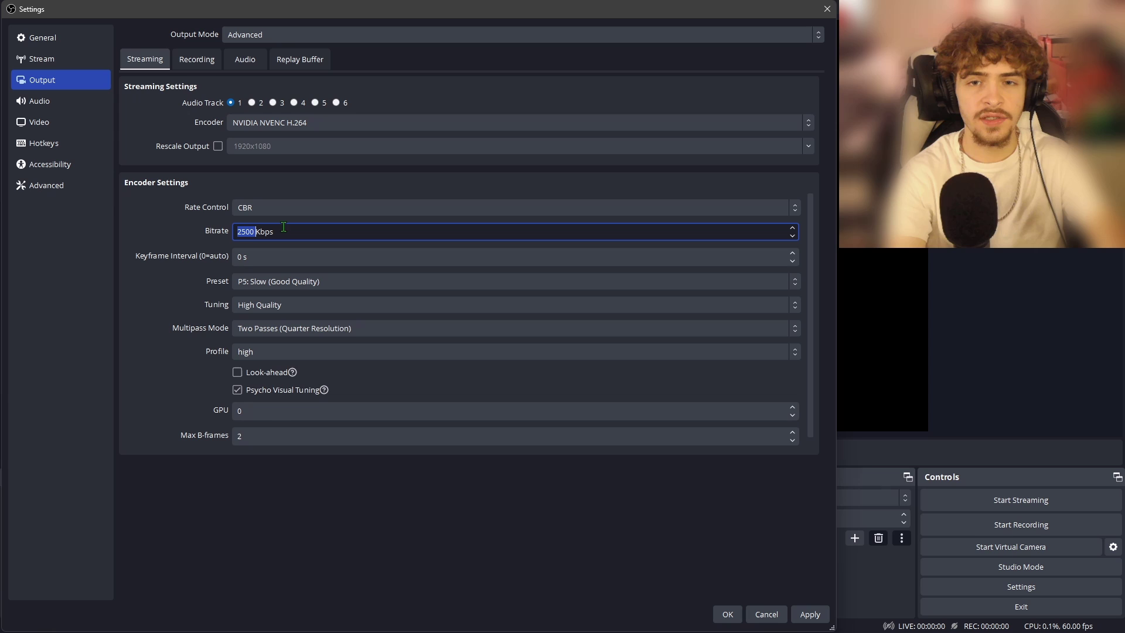
{"action": "type", "text": "30"}
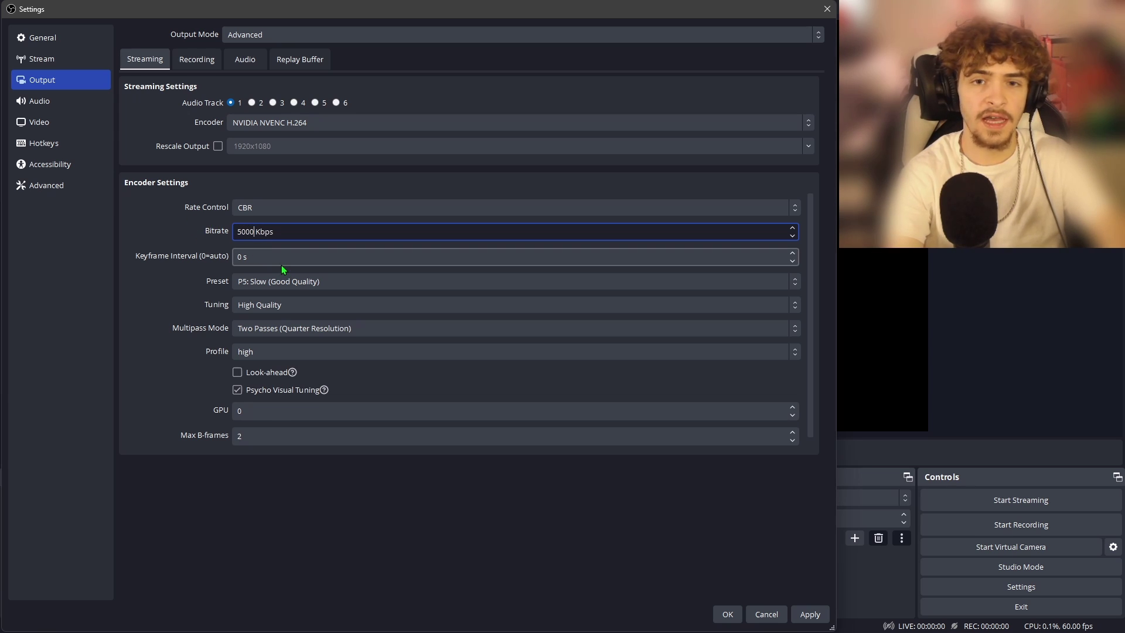
{"action": "key", "text": "BackSpace"}
{"action": "key", "text": "BackSpace"}
{"action": "key", "text": "BackSpace"}
{"action": "key", "text": "BackSpace"}
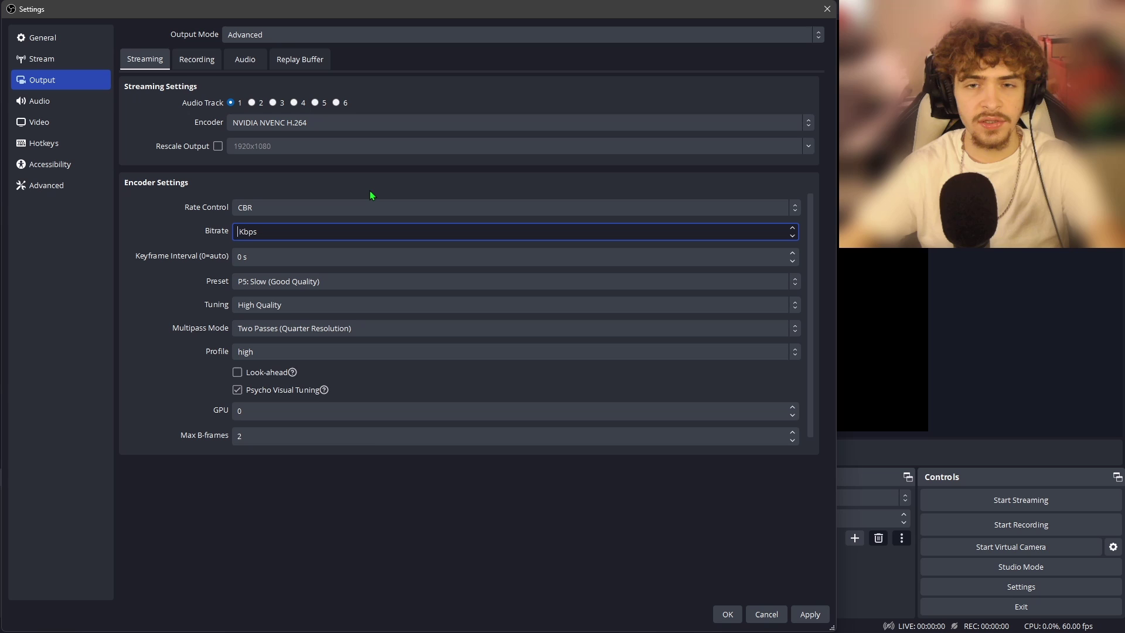
{"action": "type", "text": "6000"}
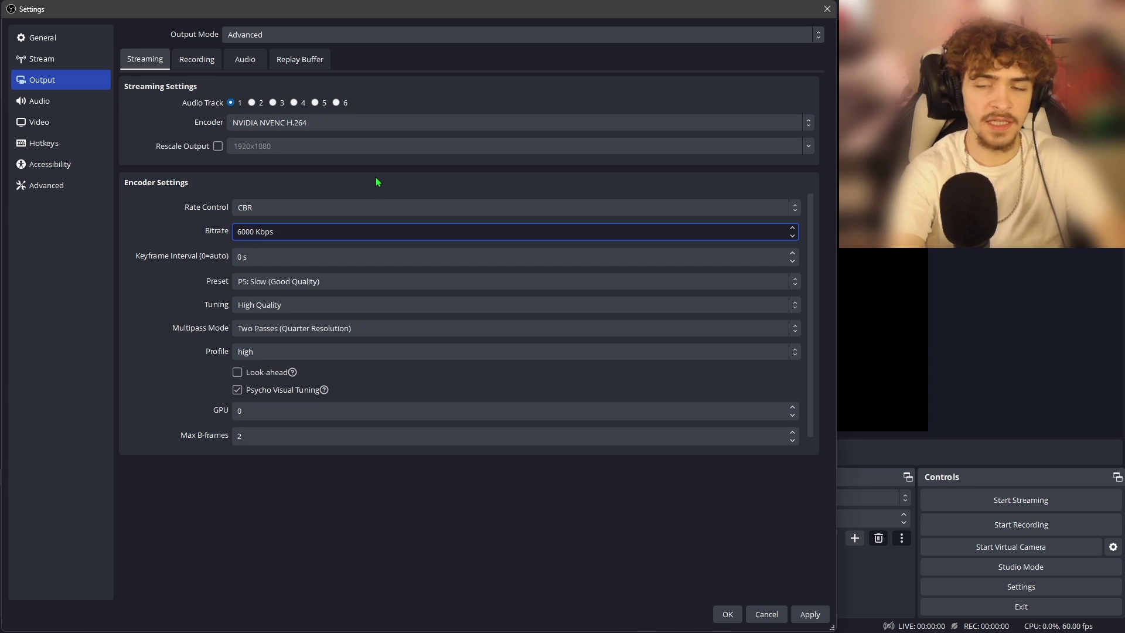
{"action": "key", "text": "BackSpace"}
{"action": "key", "text": "BackSpace"}
{"action": "key", "text": "BackSpace"}
{"action": "type", "text": "9000"}
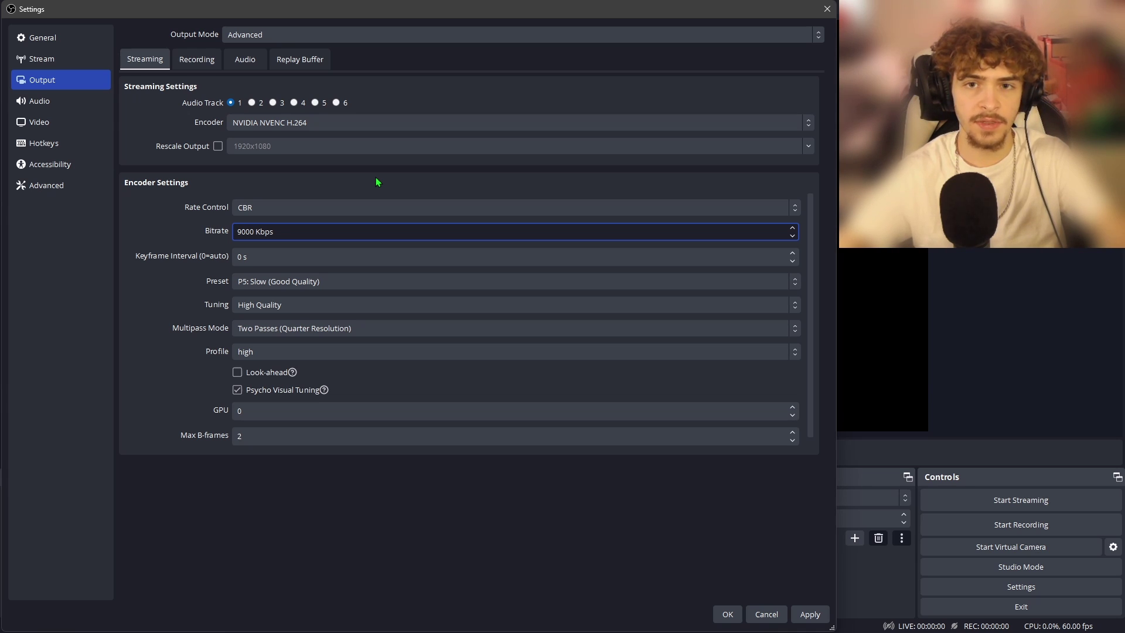
Confirm the bitrate, raise the keyframe interval to 2 s, and choose the P4: Medium preset
{"action": "left_click", "coordinate": [377, 182]}
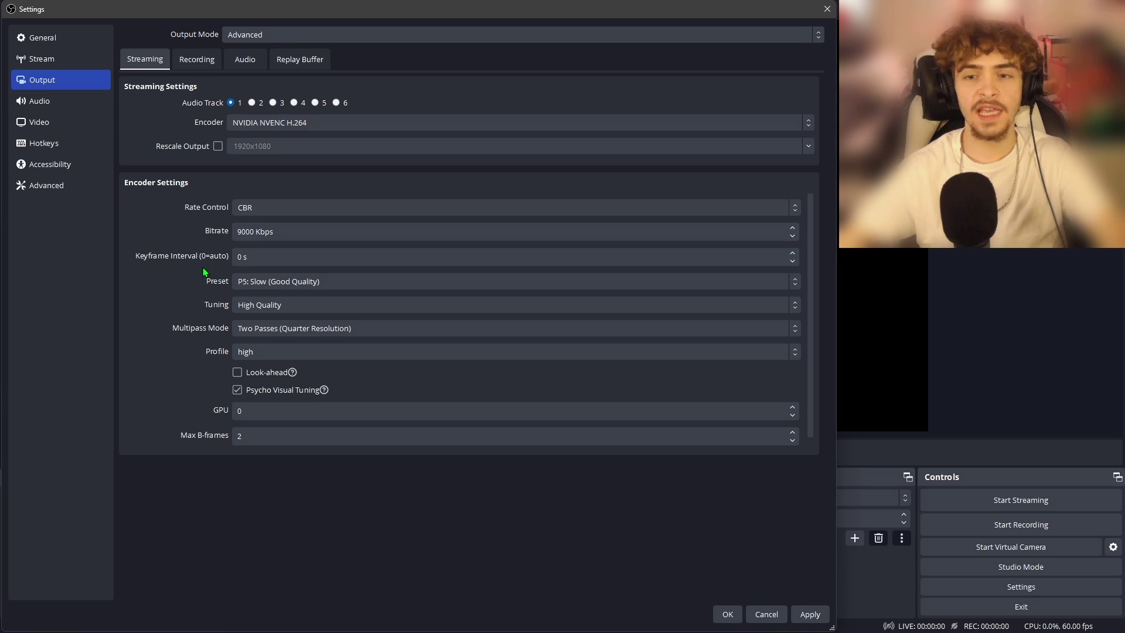
{"action": "left_click", "coordinate": [793, 253]}
{"action": "left_click", "coordinate": [792, 253]}
{"action": "left_click", "coordinate": [258, 281]}
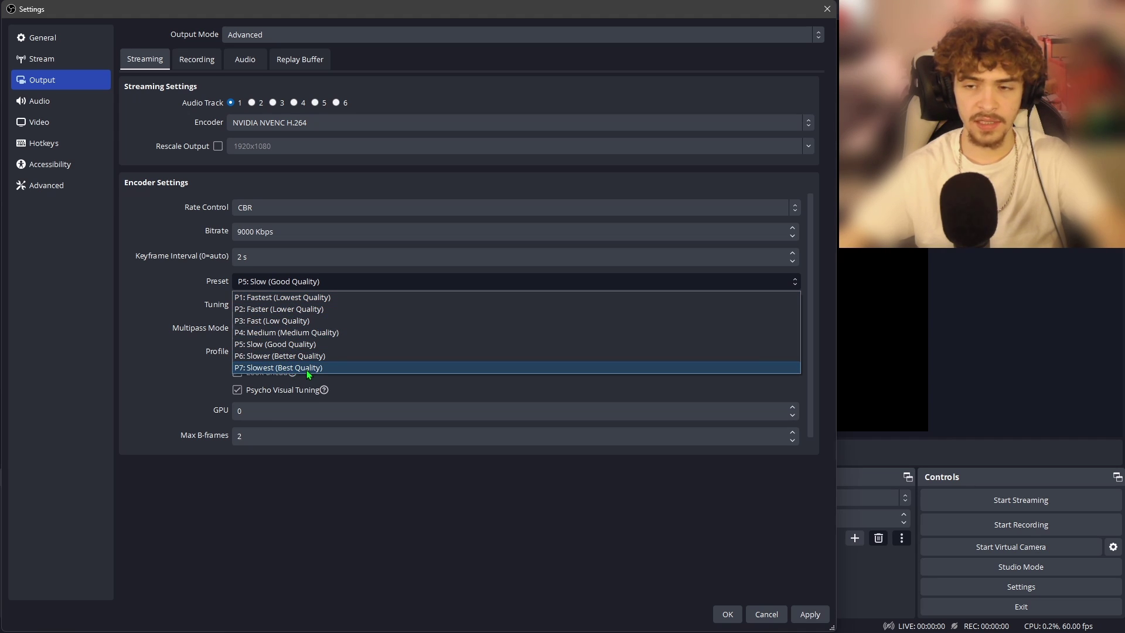
{"action": "left_click", "coordinate": [287, 332]}
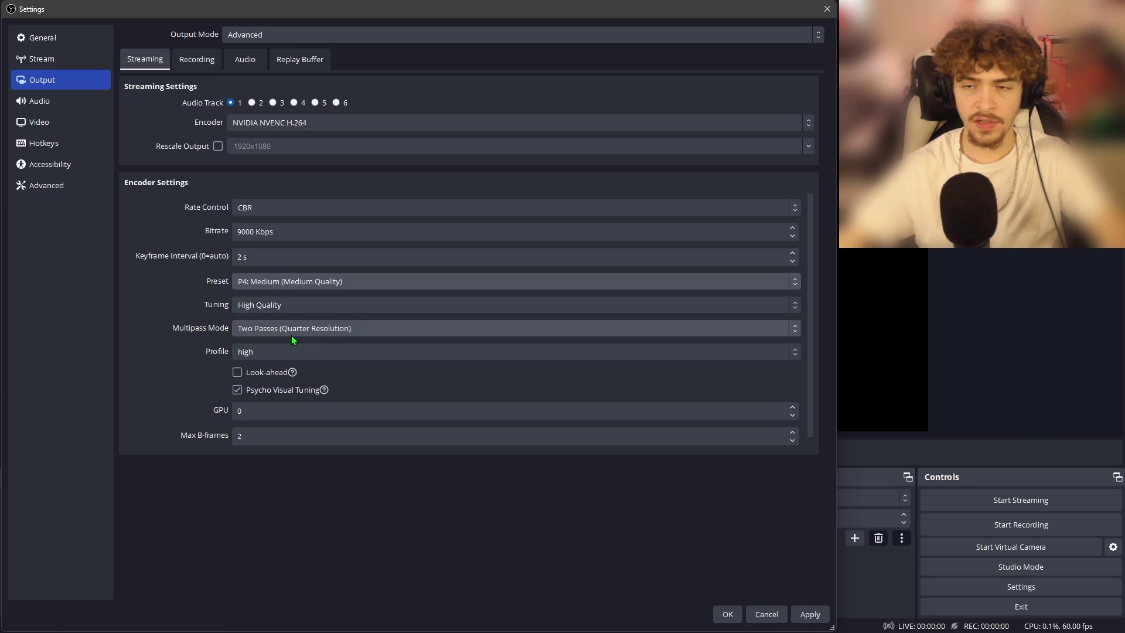
Keep High Quality tuning, set Multipass to Two Passes (Full Resolution), and keep profile high
{"action": "left_click", "coordinate": [272, 305]}
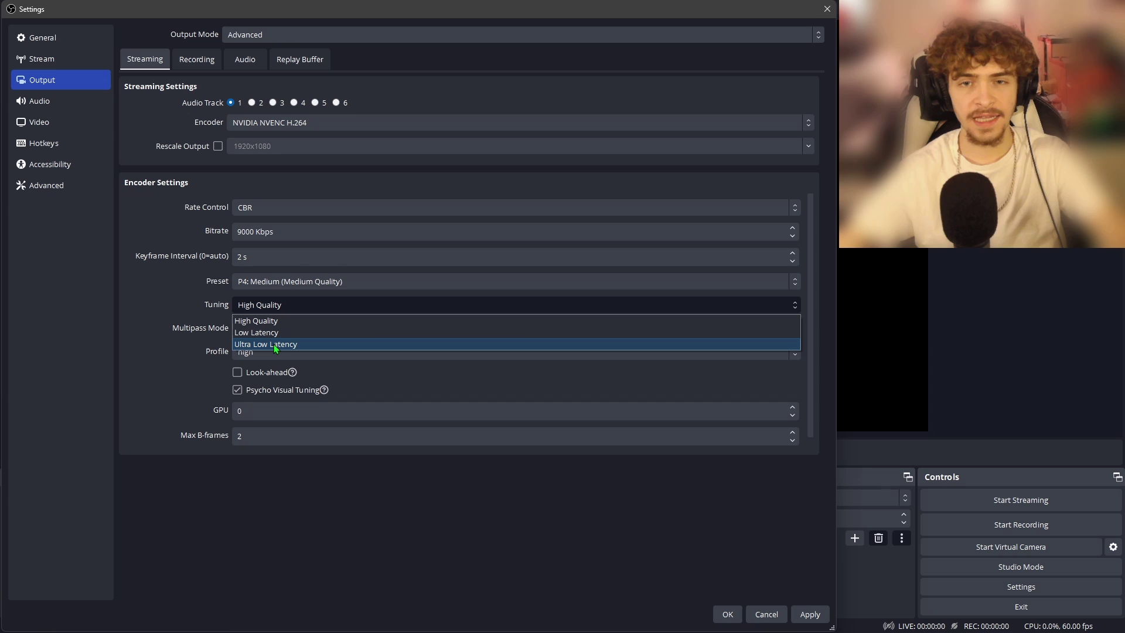
{"action": "left_click", "coordinate": [249, 345]}
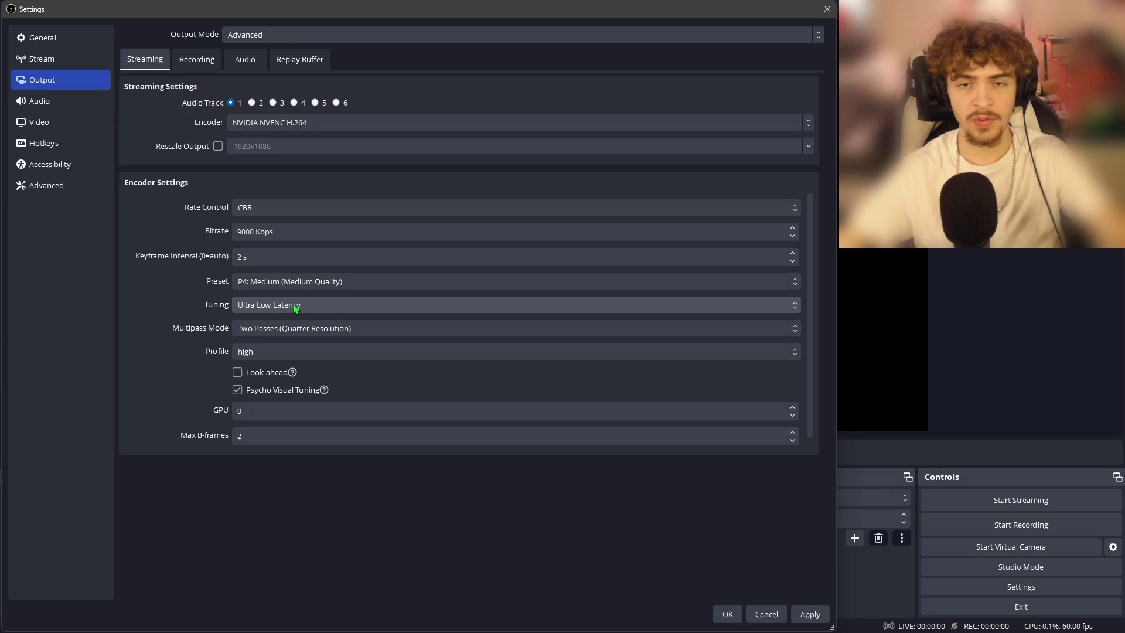
{"action": "left_click", "coordinate": [293, 304]}
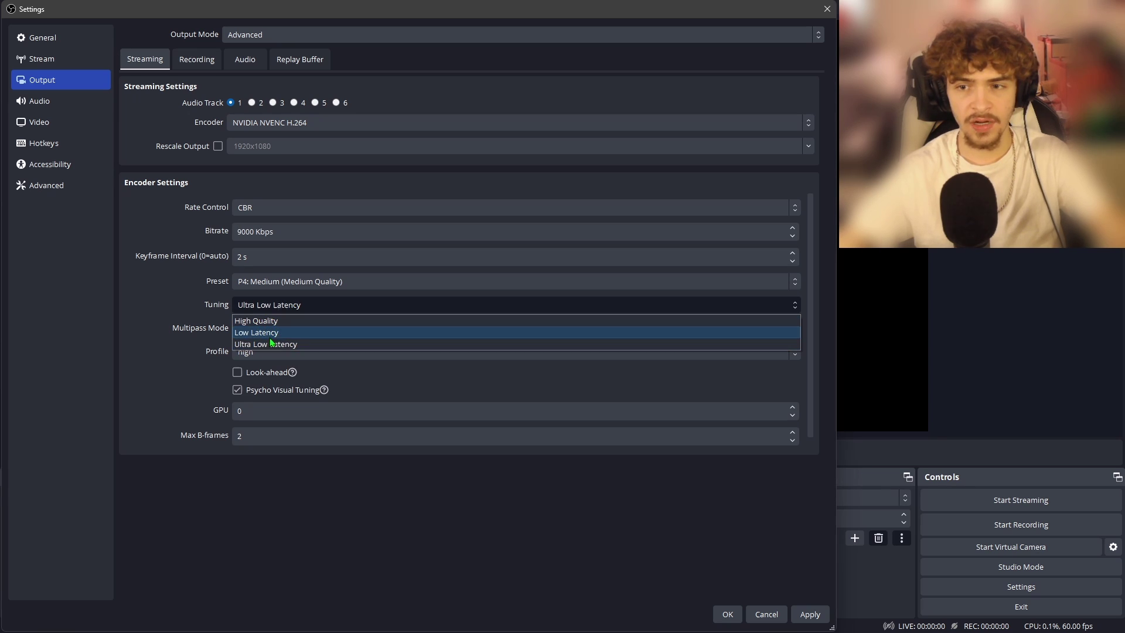
{"action": "left_click", "coordinate": [312, 320]}
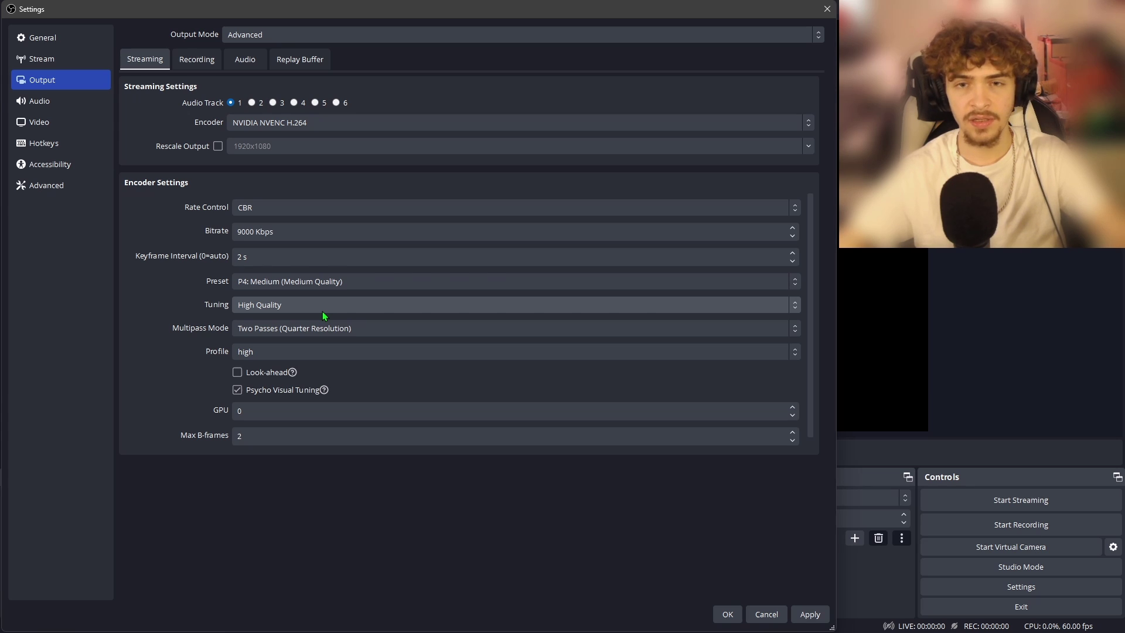
{"action": "scroll", "coordinate": [322, 312], "scroll_direction": "down", "scroll_amount": 1}
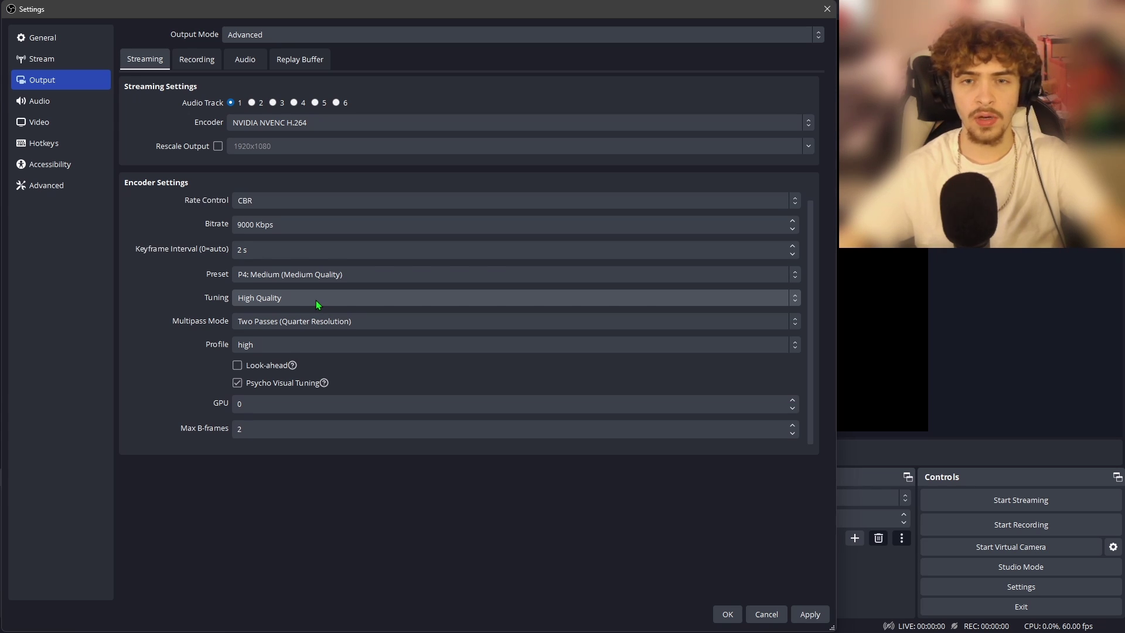
{"action": "left_click", "coordinate": [273, 325]}
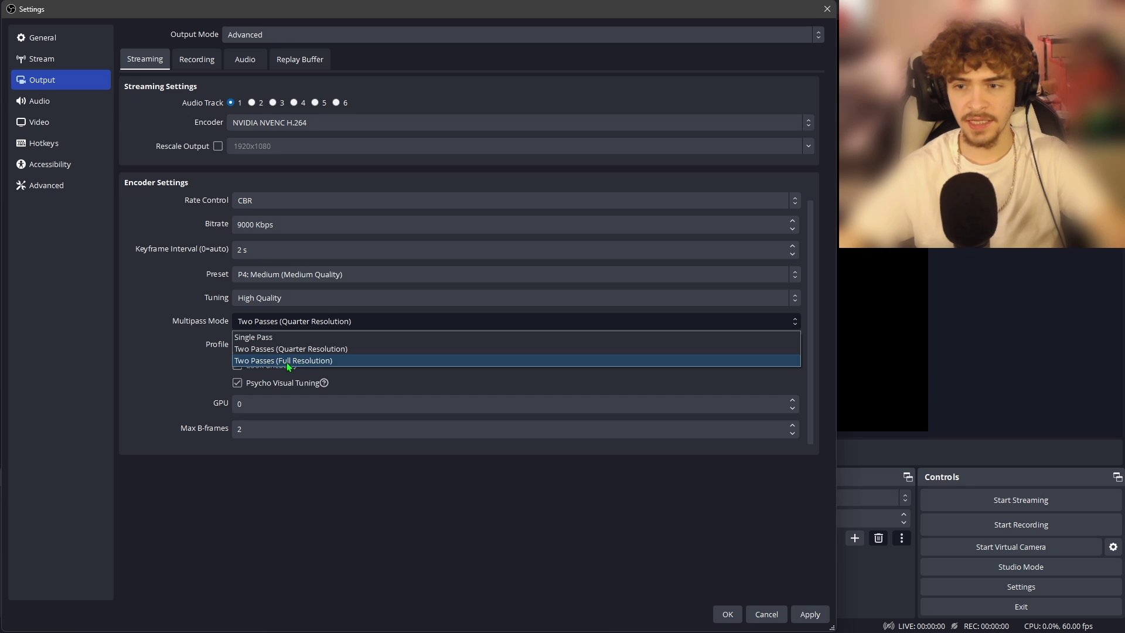
{"action": "left_click", "coordinate": [275, 361]}
{"action": "left_click", "coordinate": [276, 346]}
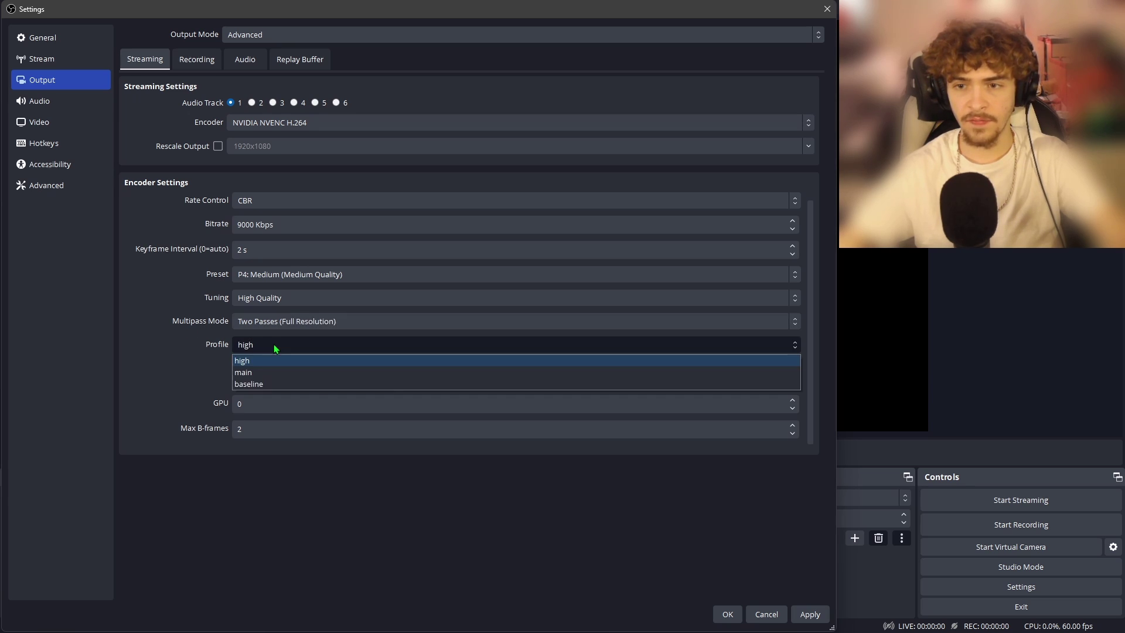
{"action": "left_click", "coordinate": [245, 360]}
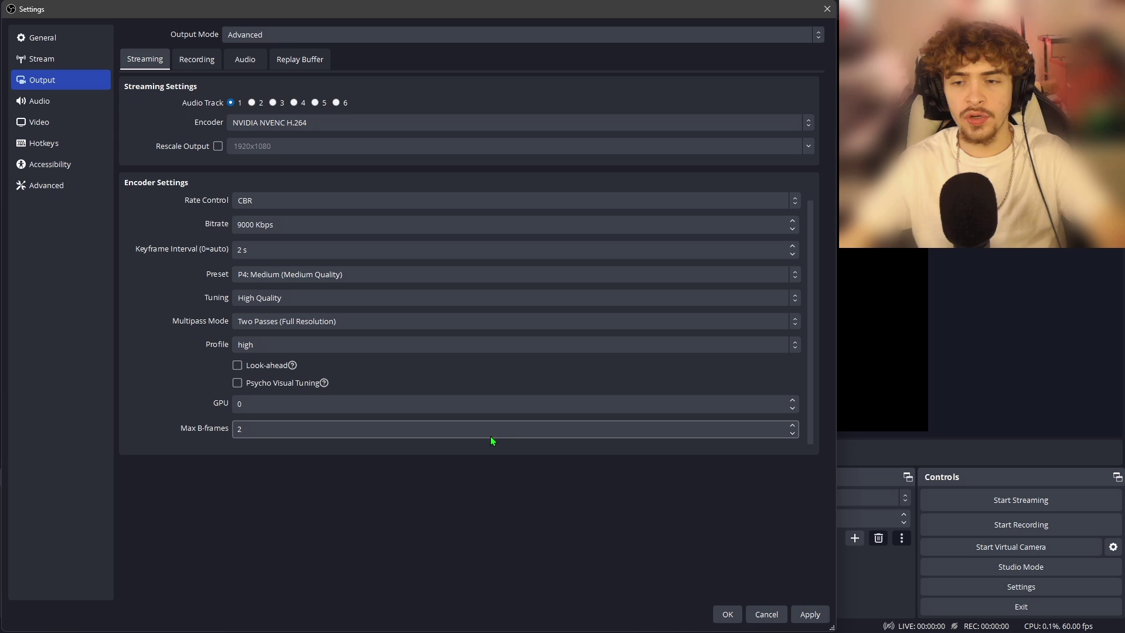
Set the recording format to mov and include audio tracks 1 and 2
{"action": "left_click", "coordinate": [199, 61]}
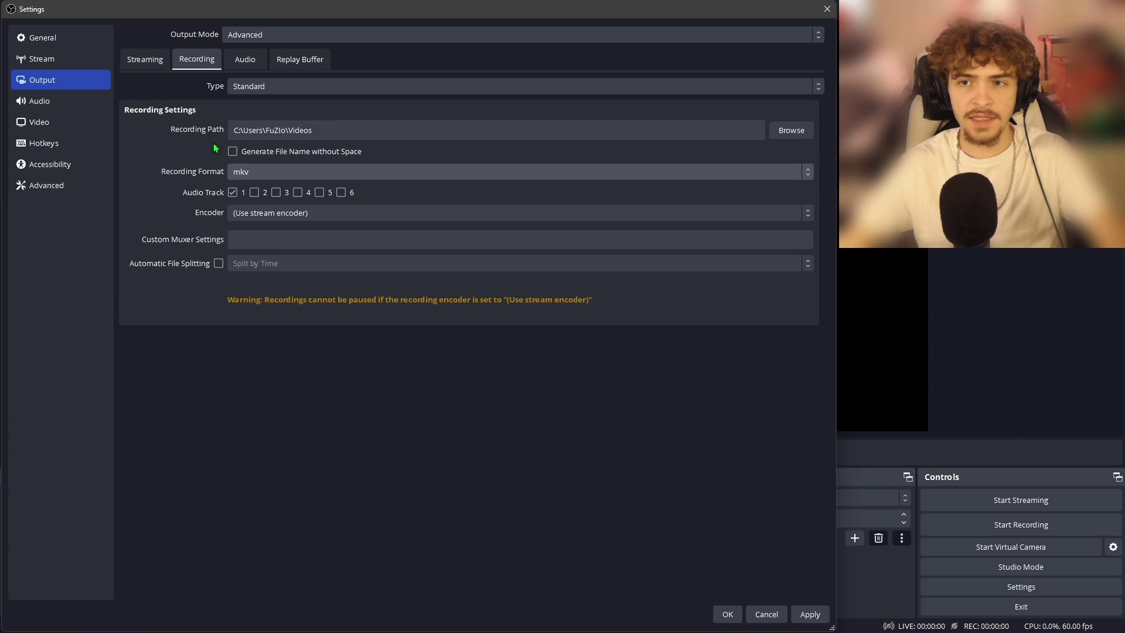
{"action": "left_click", "coordinate": [254, 192]}
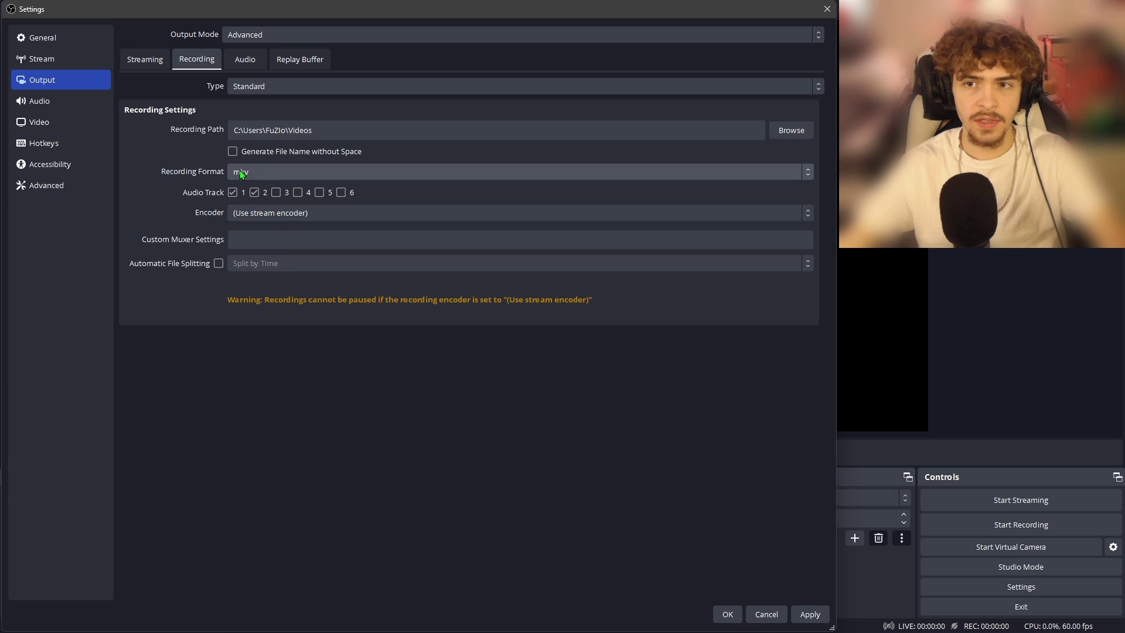
{"action": "left_click", "coordinate": [262, 175]}
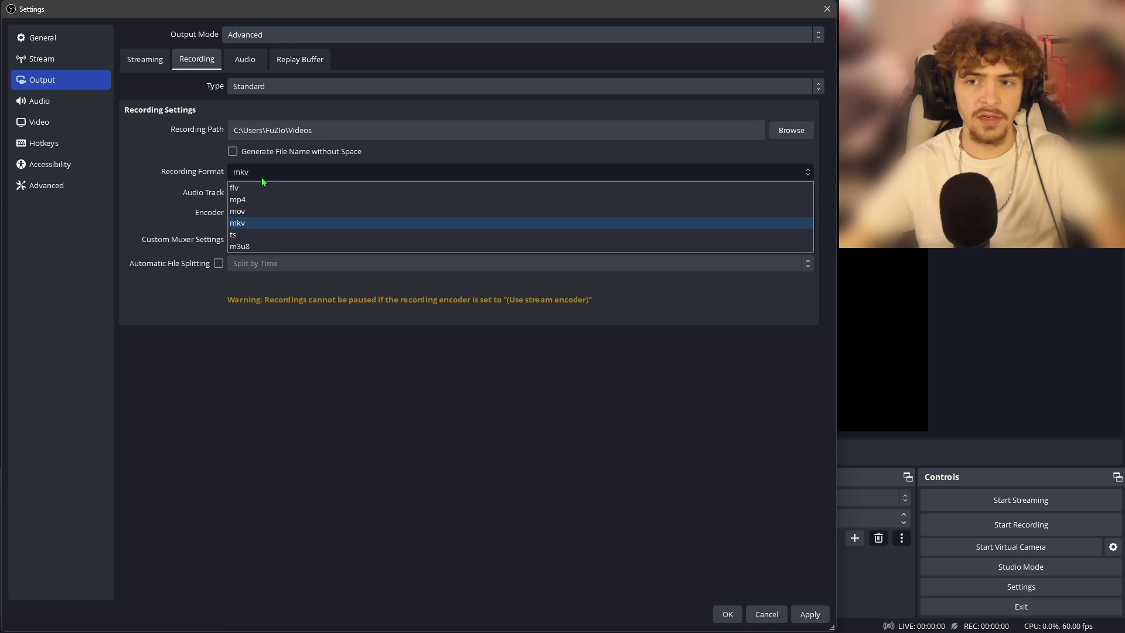
{"action": "left_click", "coordinate": [252, 213]}
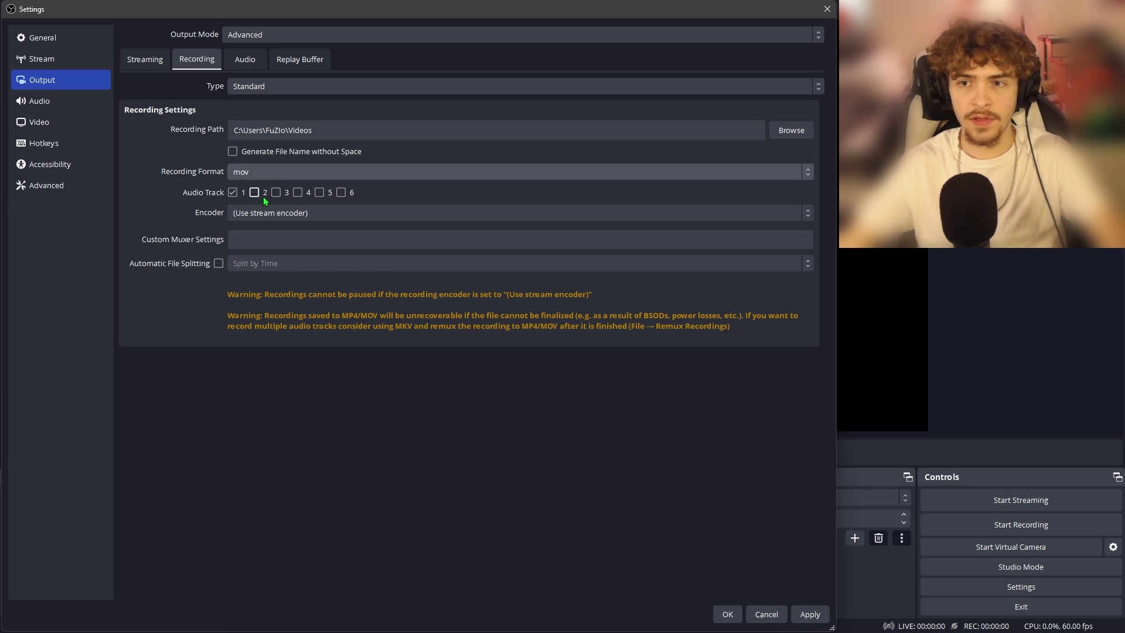
{"action": "left_click", "coordinate": [255, 194]}
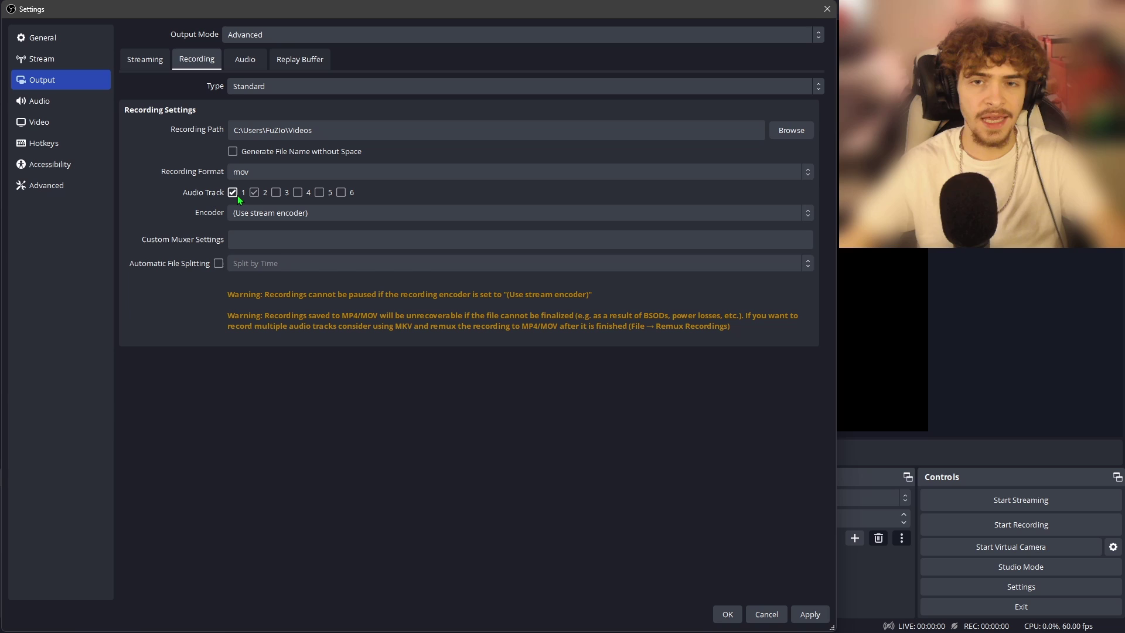
Set the audio bitrate of Tracks 1, 2, 3, 4 and 5 to 320
{"action": "left_click", "coordinate": [245, 59]}
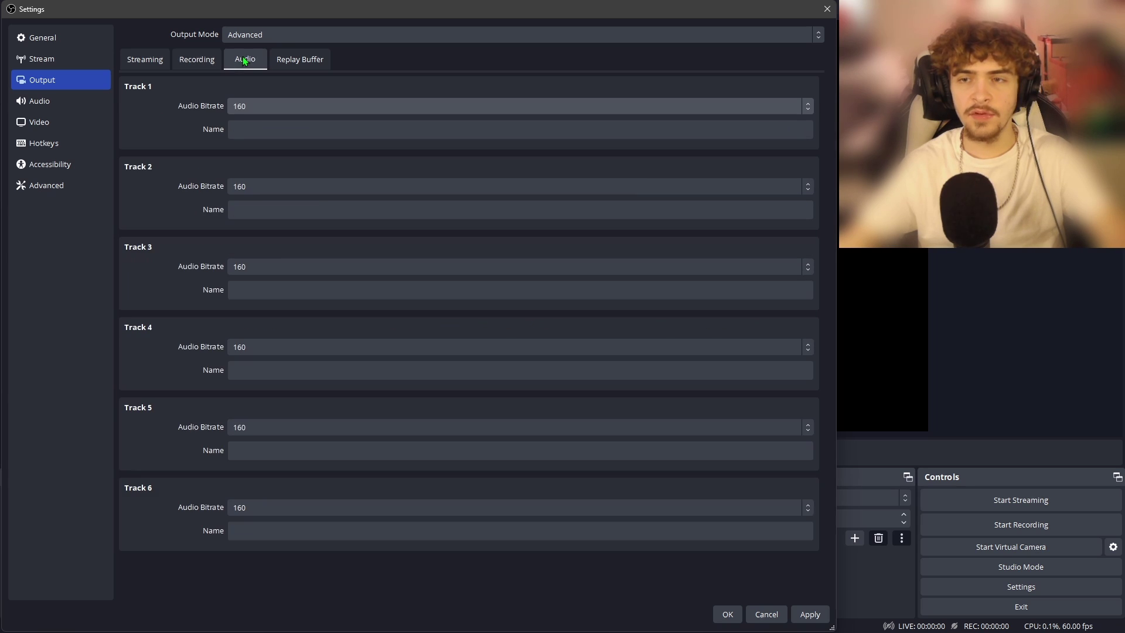
{"action": "left_click", "coordinate": [239, 105]}
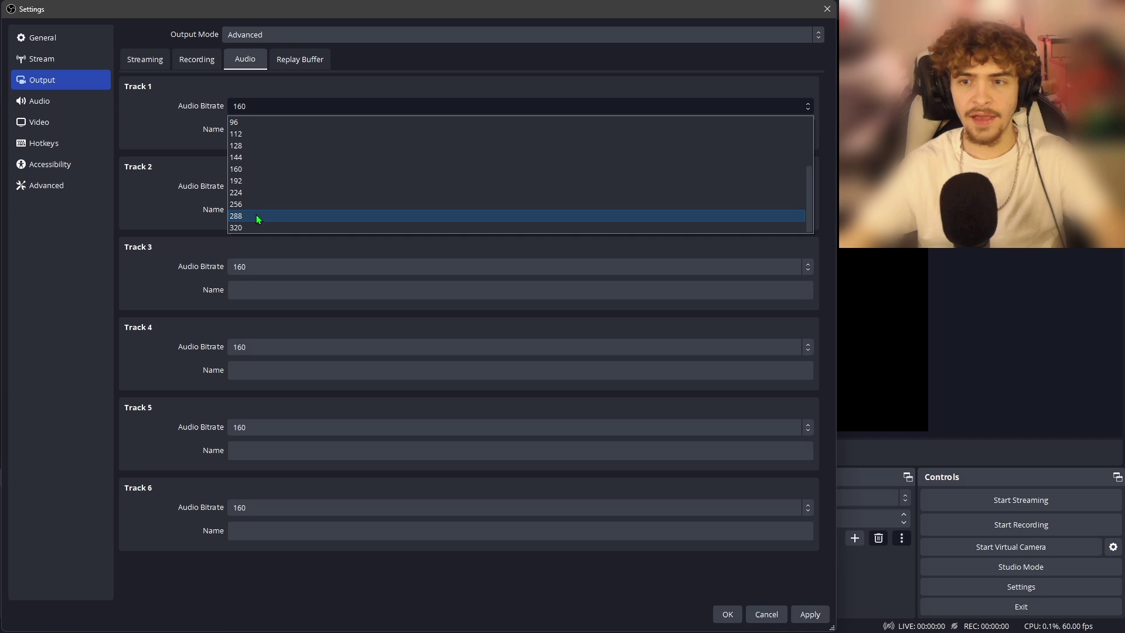
{"action": "left_click", "coordinate": [240, 227]}
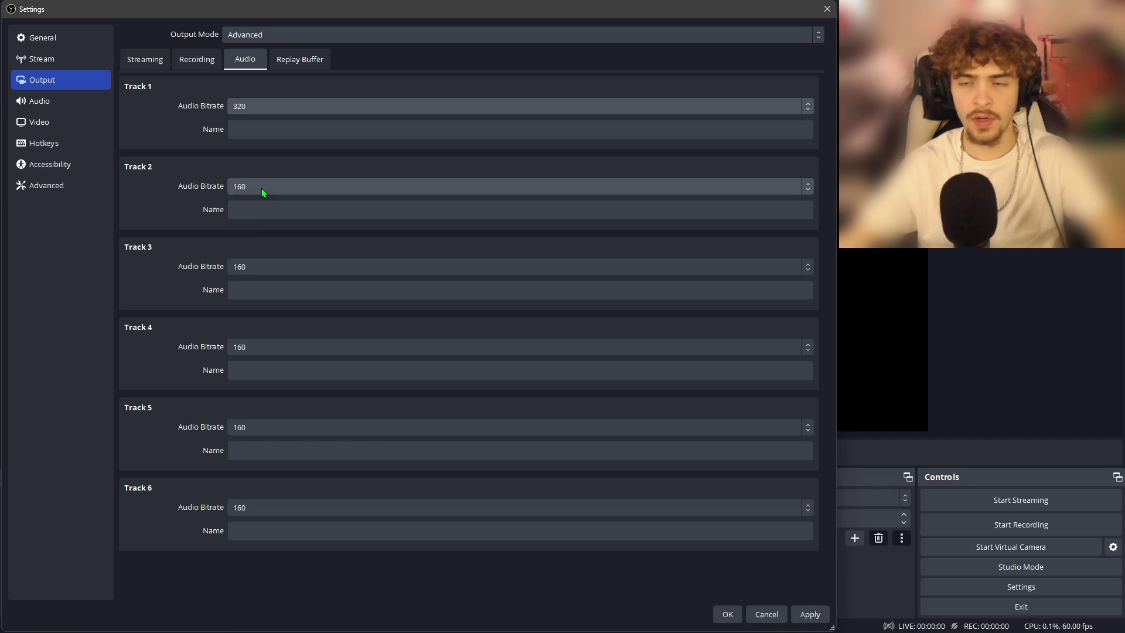
{"action": "scroll", "coordinate": [261, 188], "scroll_direction": "down", "scroll_amount": 5}
{"action": "left_click", "coordinate": [267, 266]}
{"action": "left_click", "coordinate": [246, 387]}
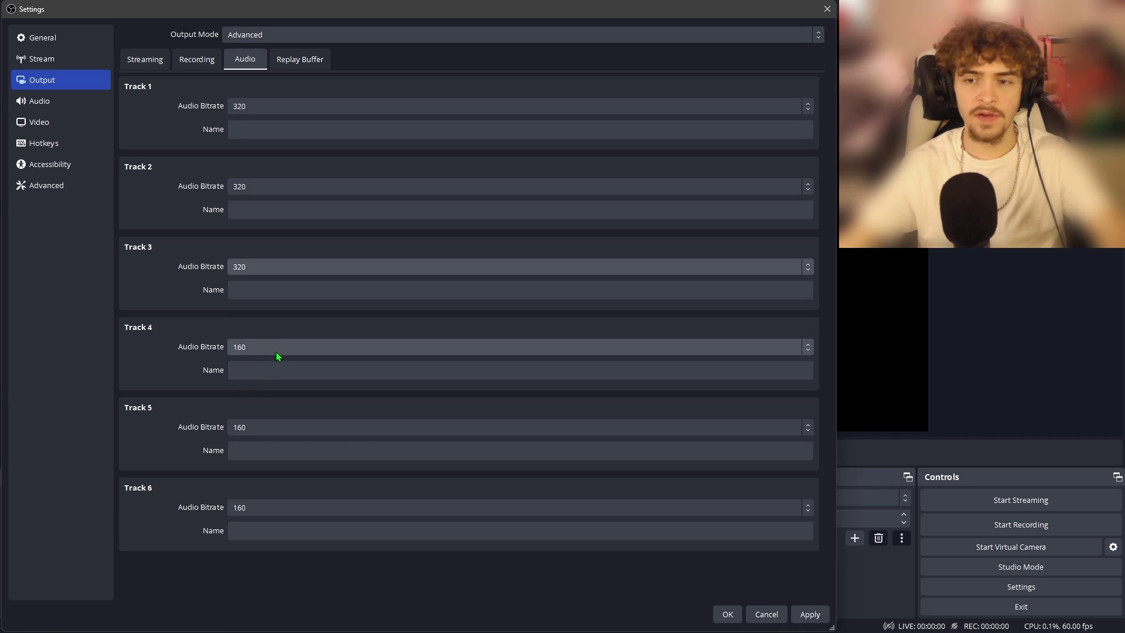
{"action": "left_click", "coordinate": [275, 347]}
{"action": "left_click", "coordinate": [251, 467]}
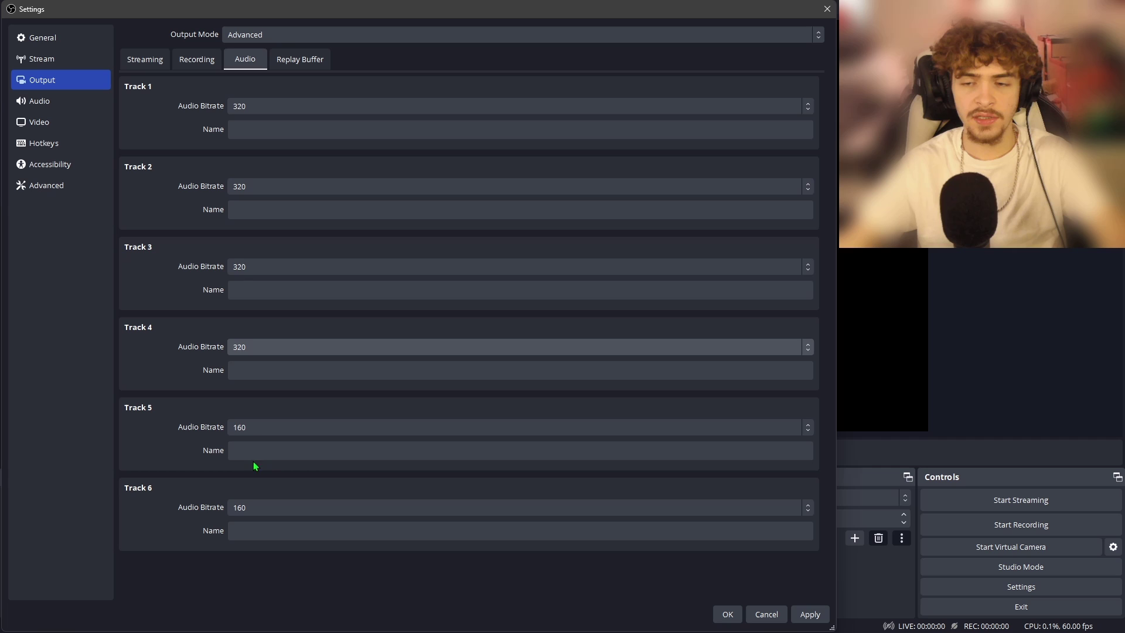
{"action": "left_click", "coordinate": [271, 427]}
{"action": "left_click", "coordinate": [245, 548]}
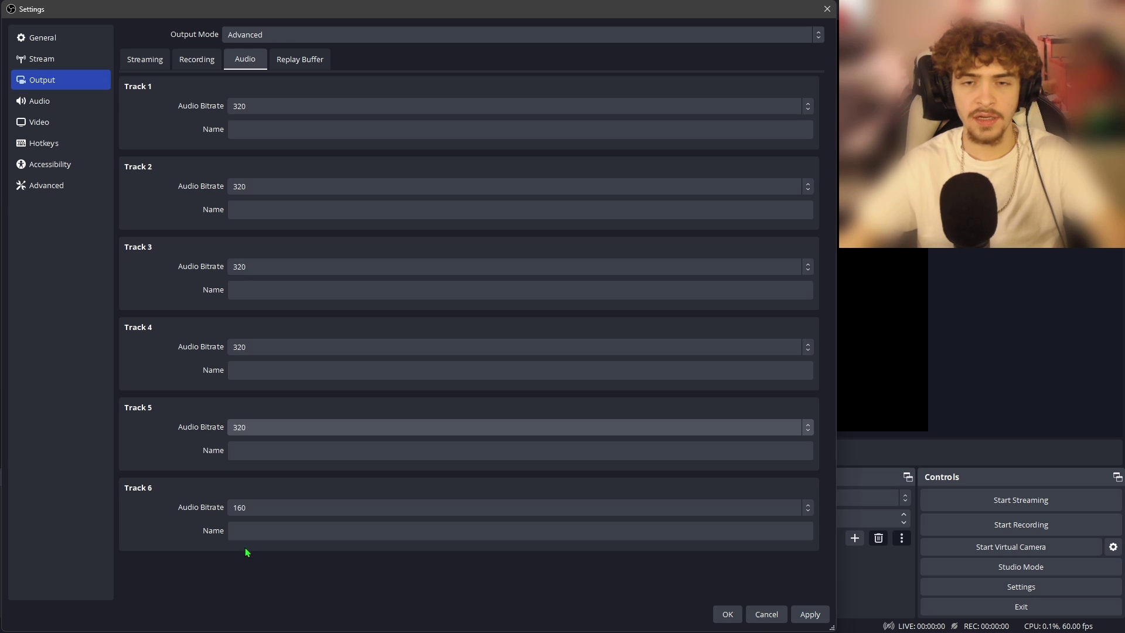
Check the Replay Buffer tab, return to Streaming, and apply the output settings
{"action": "left_click", "coordinate": [300, 60]}
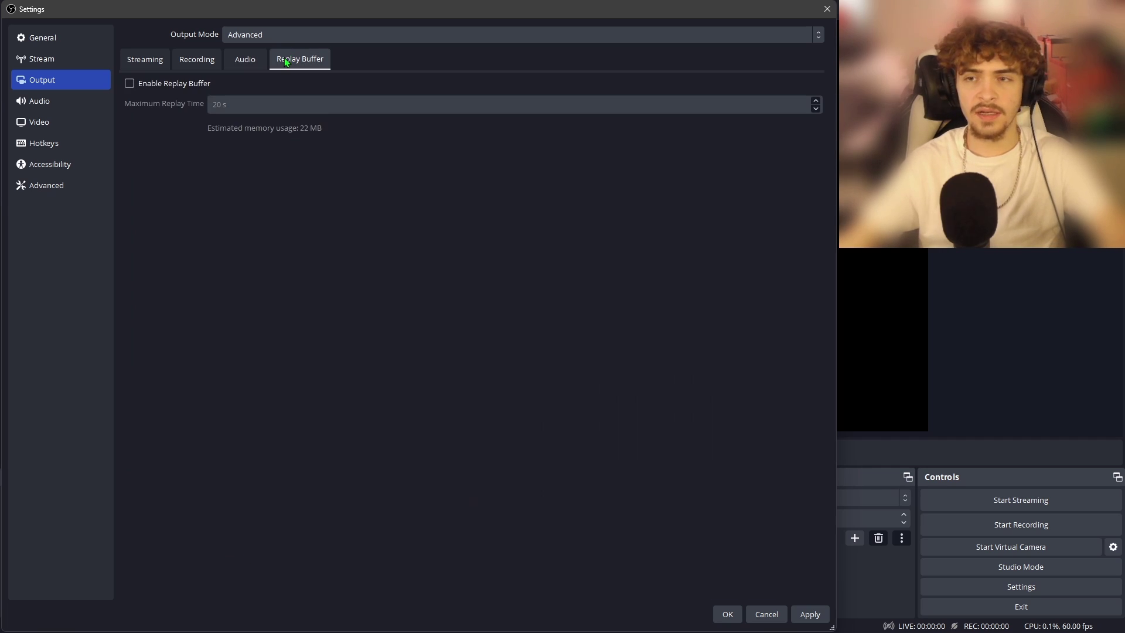
{"action": "left_click", "coordinate": [140, 59]}
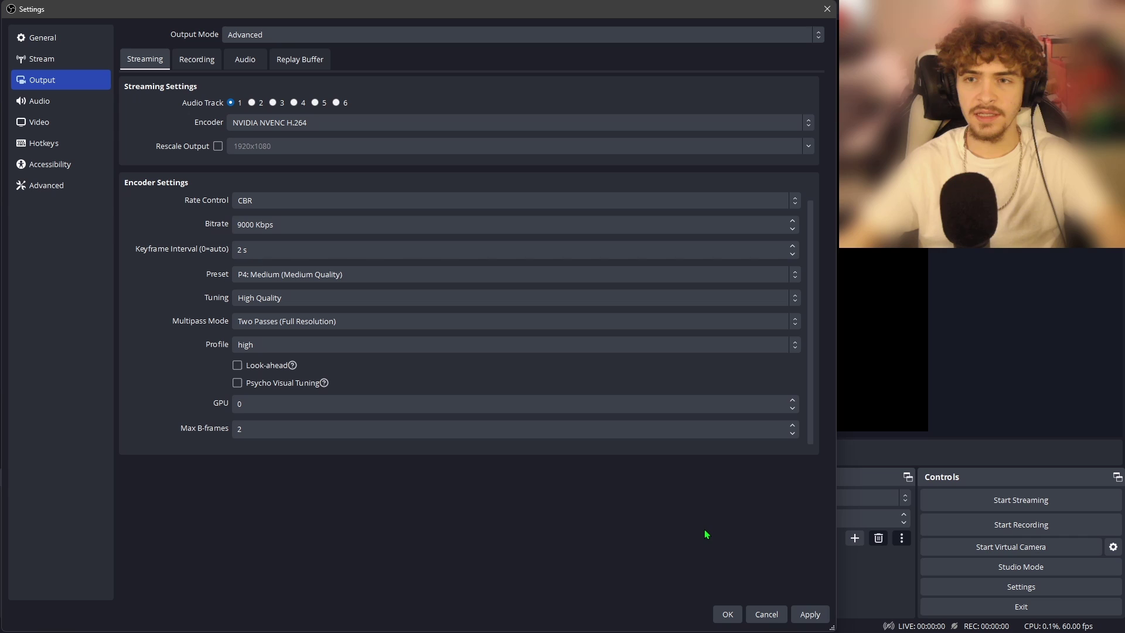
{"action": "left_click", "coordinate": [810, 614]}
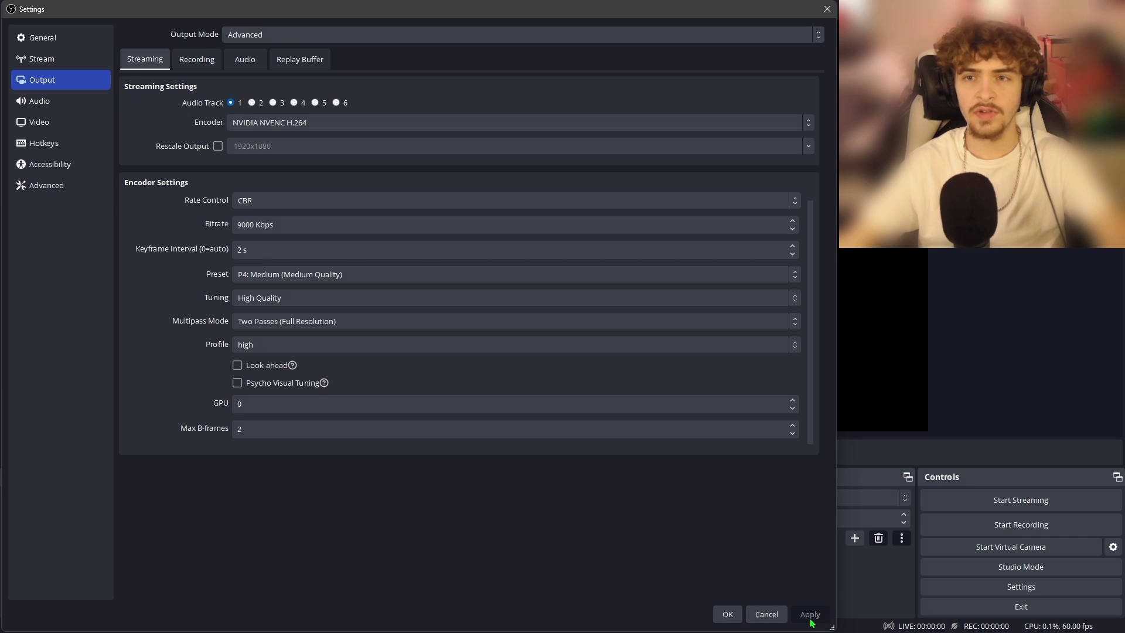